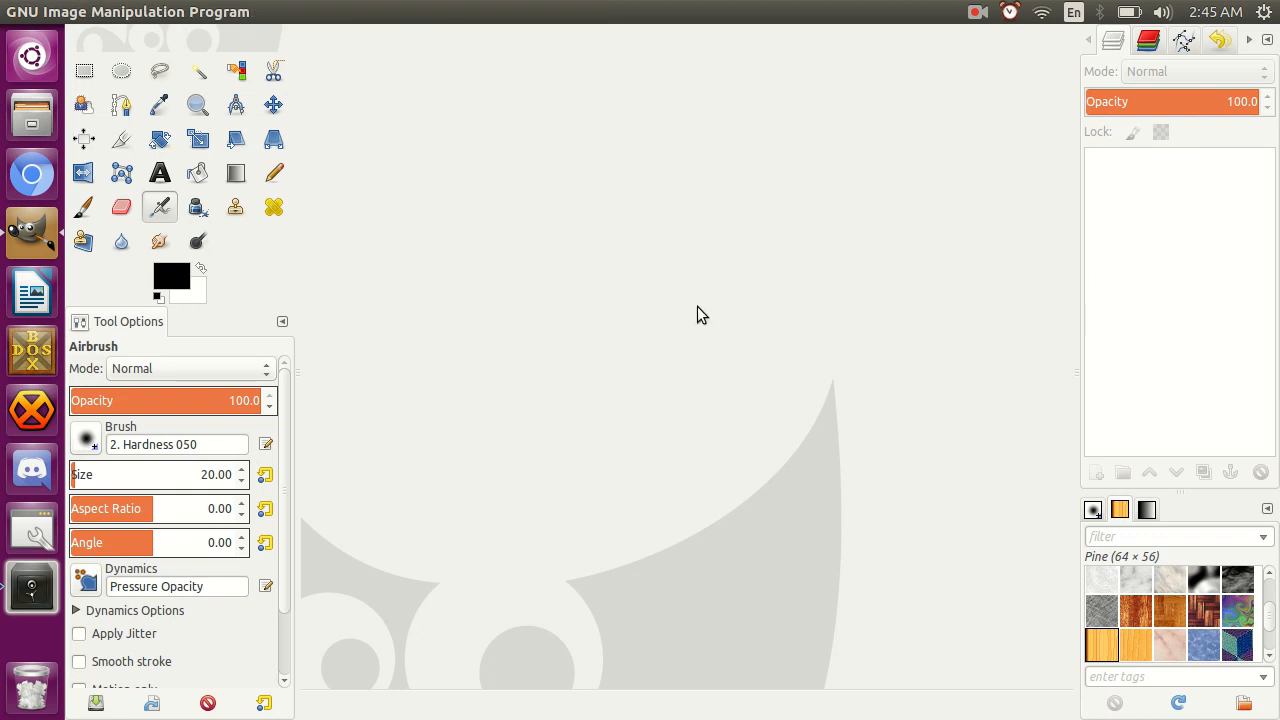
Step: Create a new blank image 2800 px wide and 2800 px high
{"action": "key", "text": "ctrl+n"}
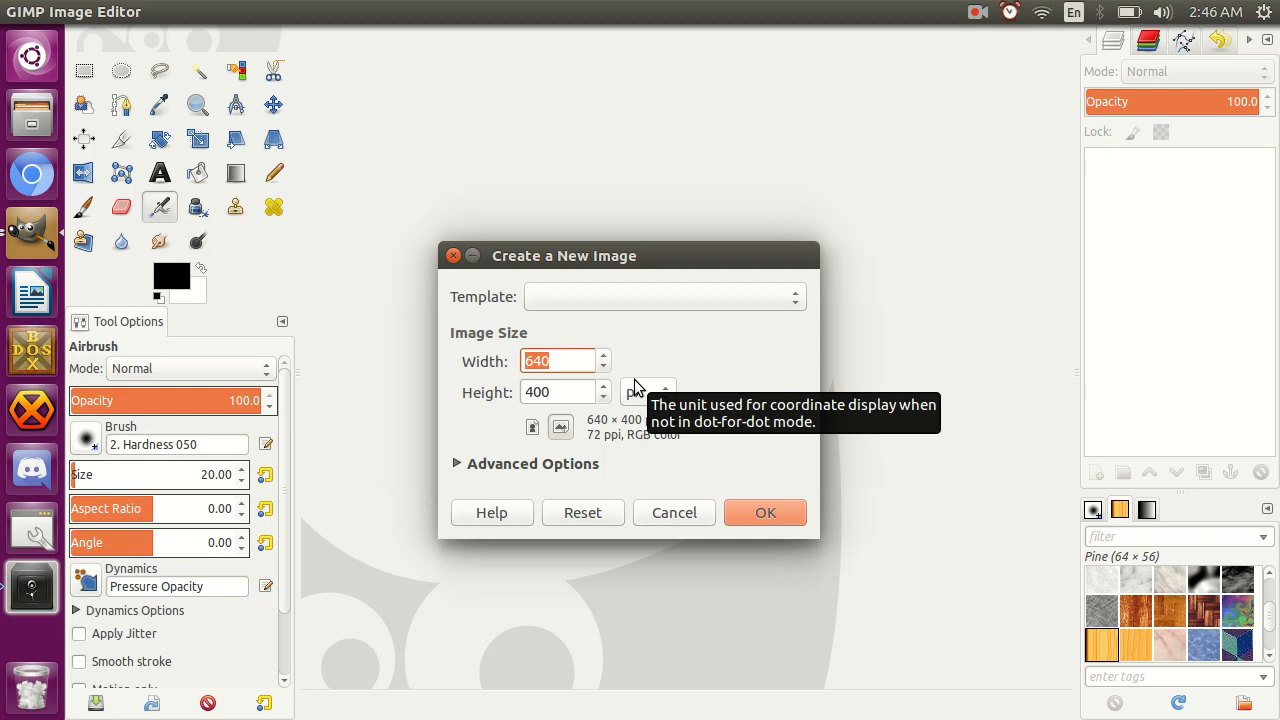
{"action": "type", "text": "20"}
{"action": "key", "text": "BackSpace"}
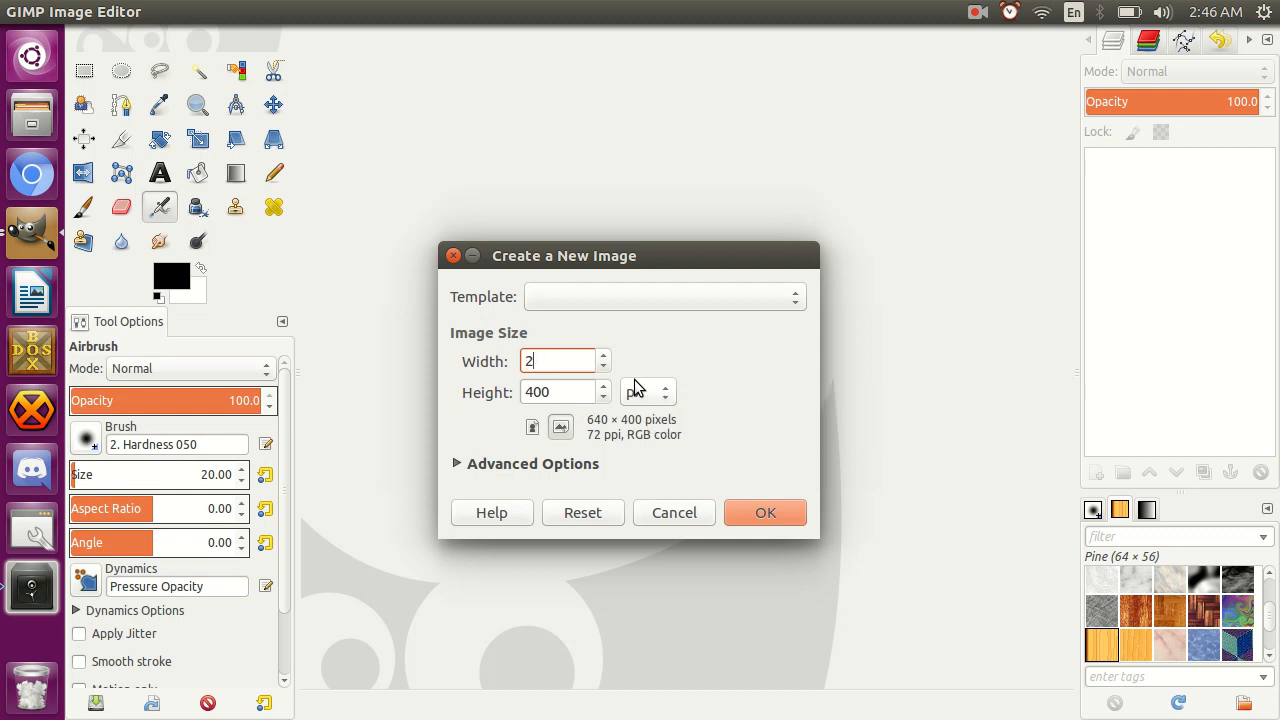
{"action": "type", "text": "800"}
{"action": "key", "text": "Tab"}
{"action": "type", "text": "2800"}
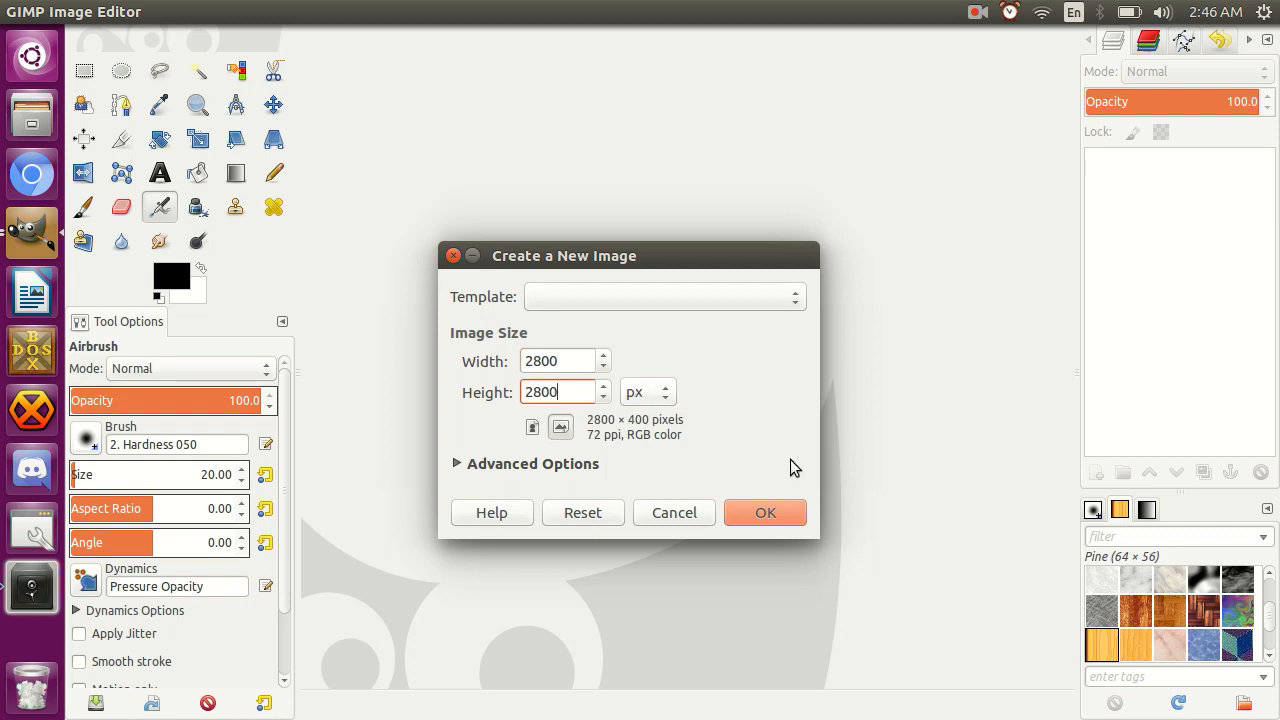
{"action": "left_click", "coordinate": [779, 507]}
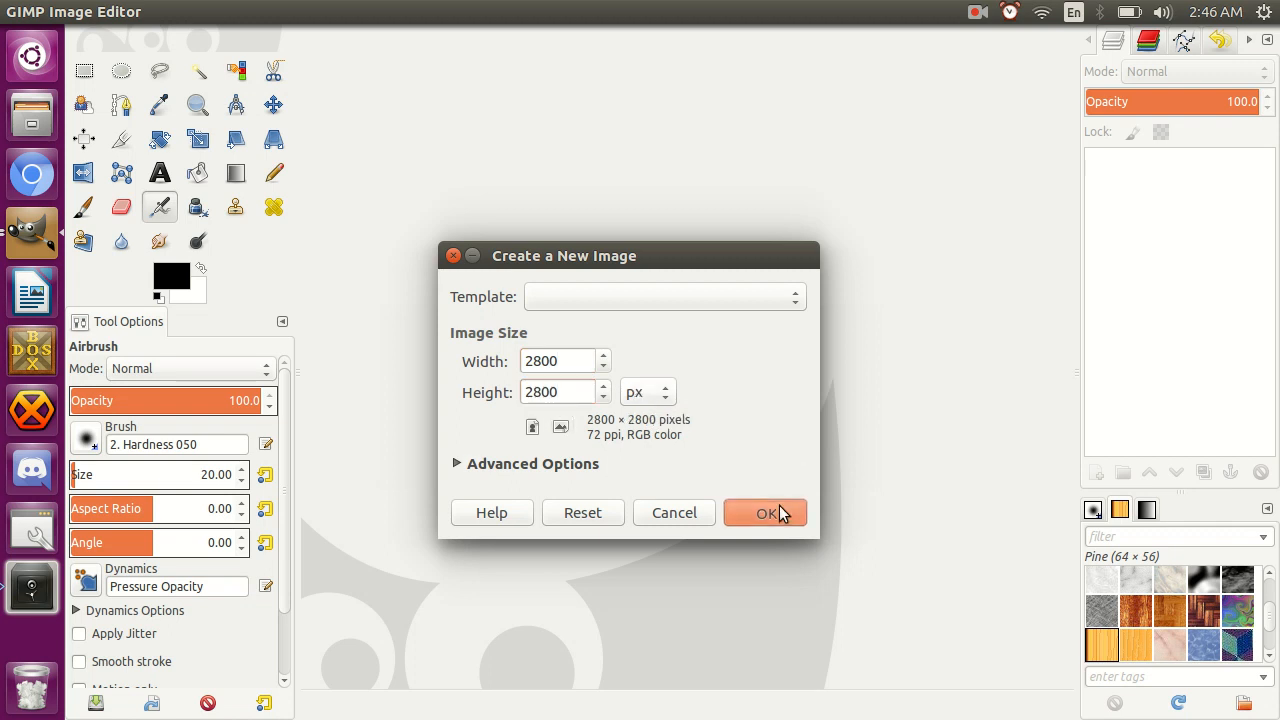
{"action": "left_click", "coordinate": [779, 512]}
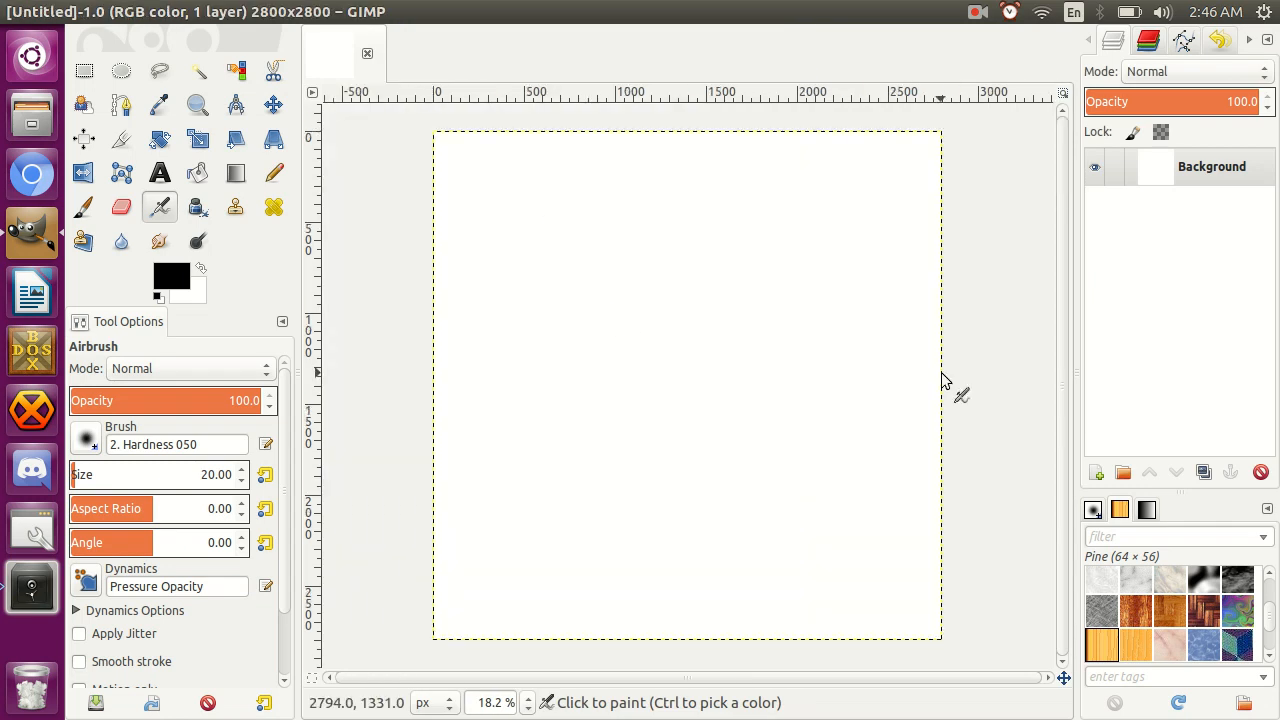
Step: Configure the image grid with a spacing of 140 pixels in width and height
{"action": "mouse_move", "coordinate": [285, 20]}
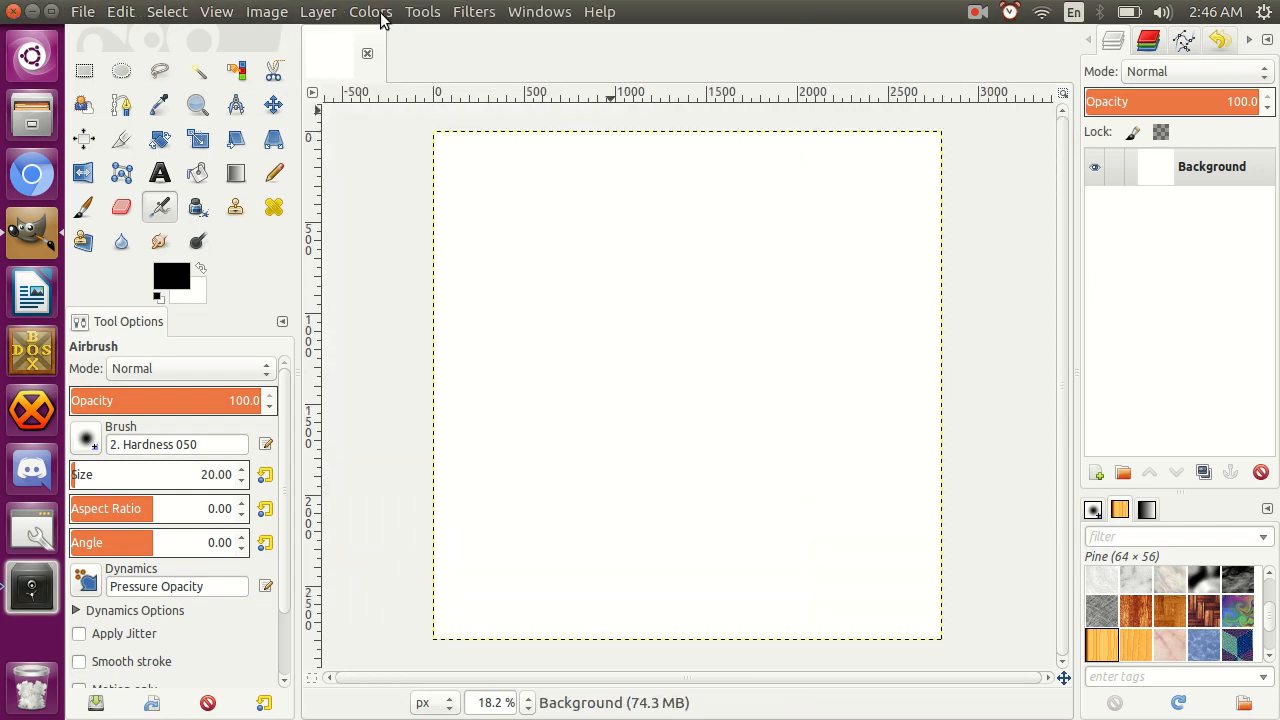
{"action": "left_click", "coordinate": [285, 13]}
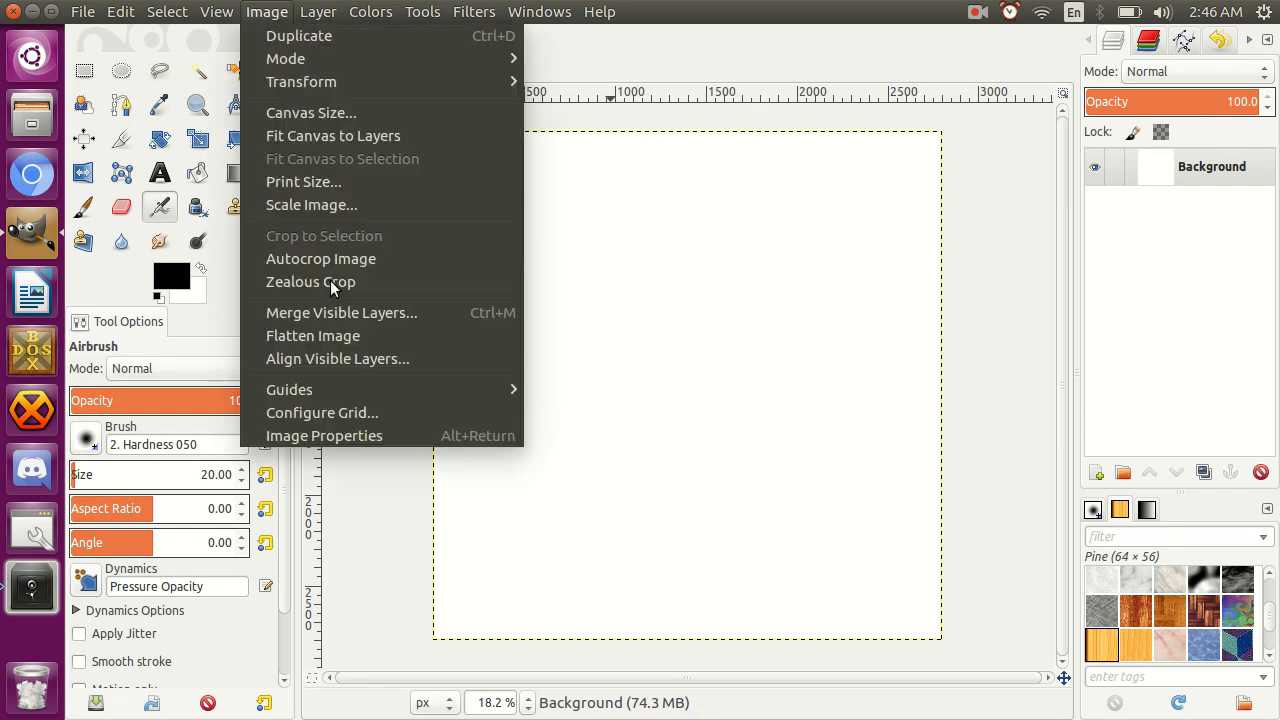
{"action": "left_click", "coordinate": [333, 413]}
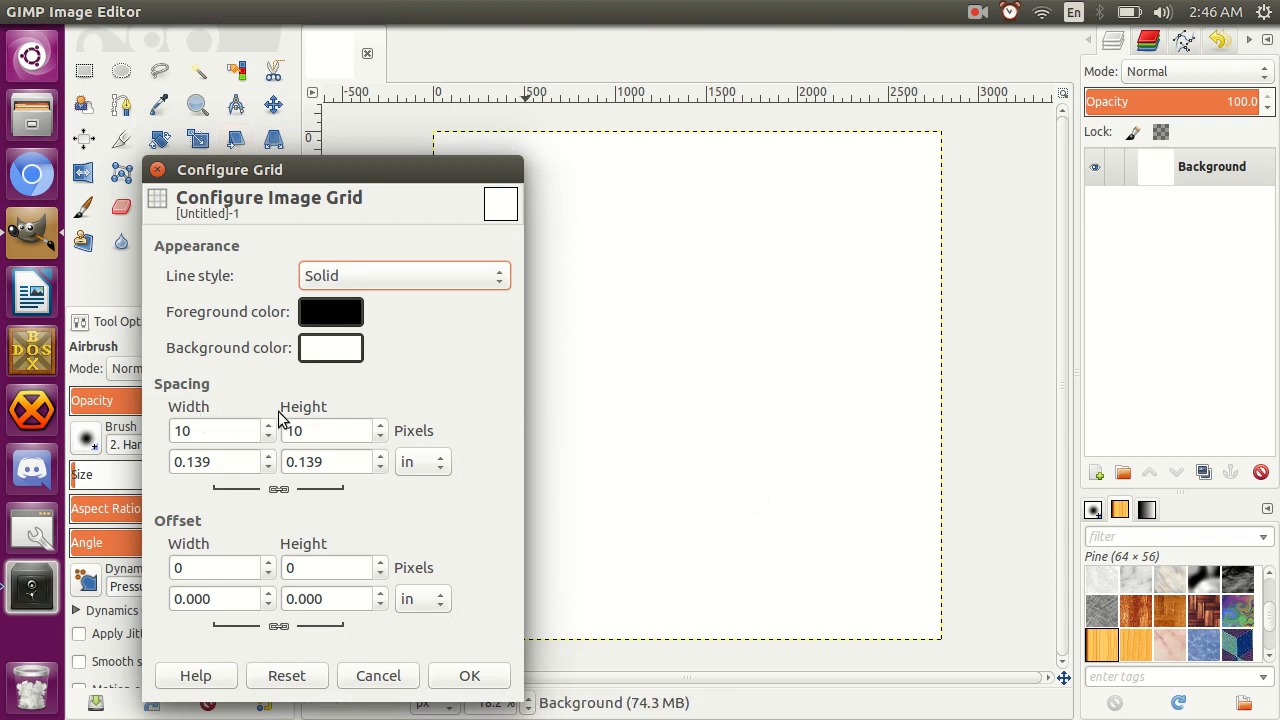
{"action": "left_click", "coordinate": [182, 430]}
{"action": "type", "text": "4"}
{"action": "left_click", "coordinate": [469, 677]}
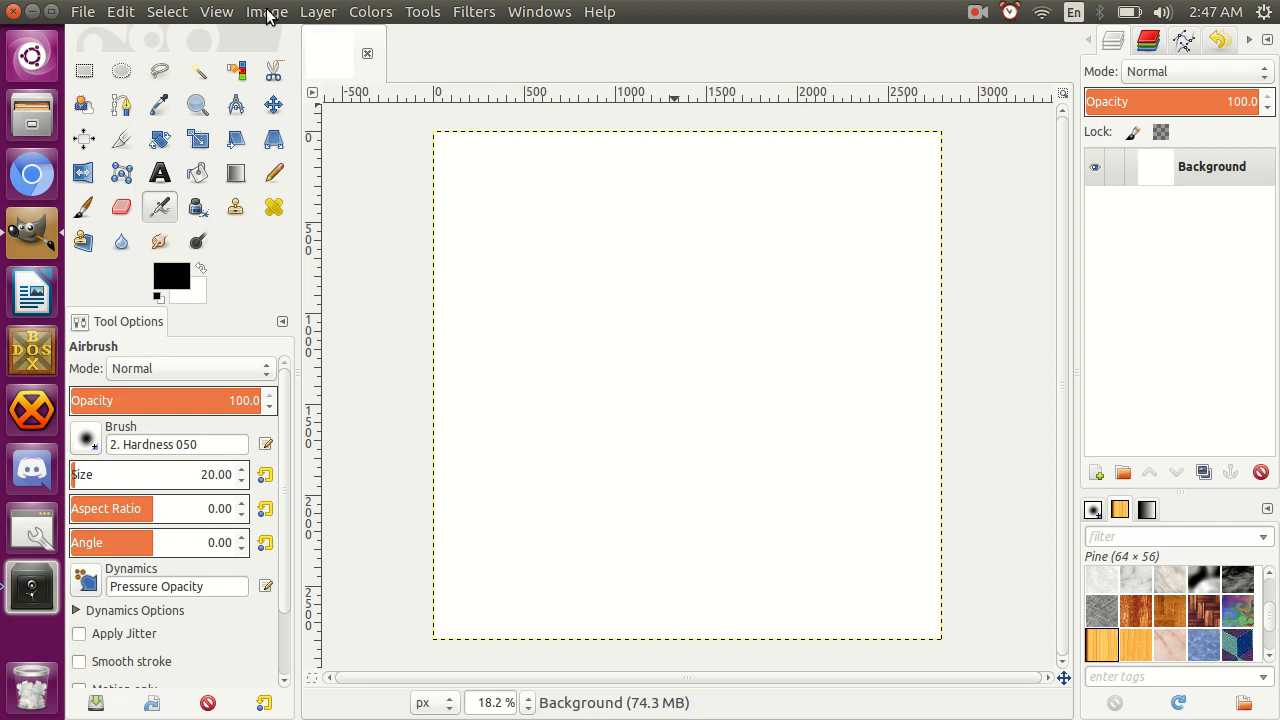
Step: Show the grid on the canvas and enable snapping to it
{"action": "left_click", "coordinate": [213, 12]}
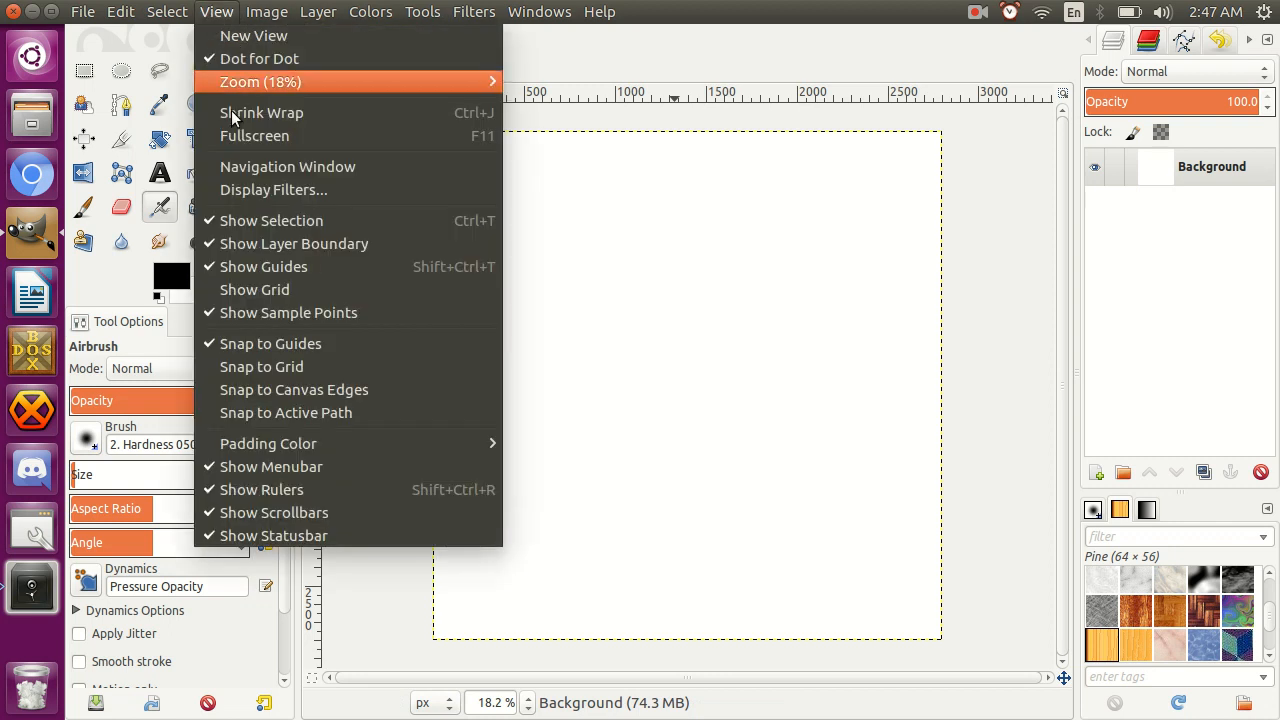
{"action": "left_click", "coordinate": [248, 287]}
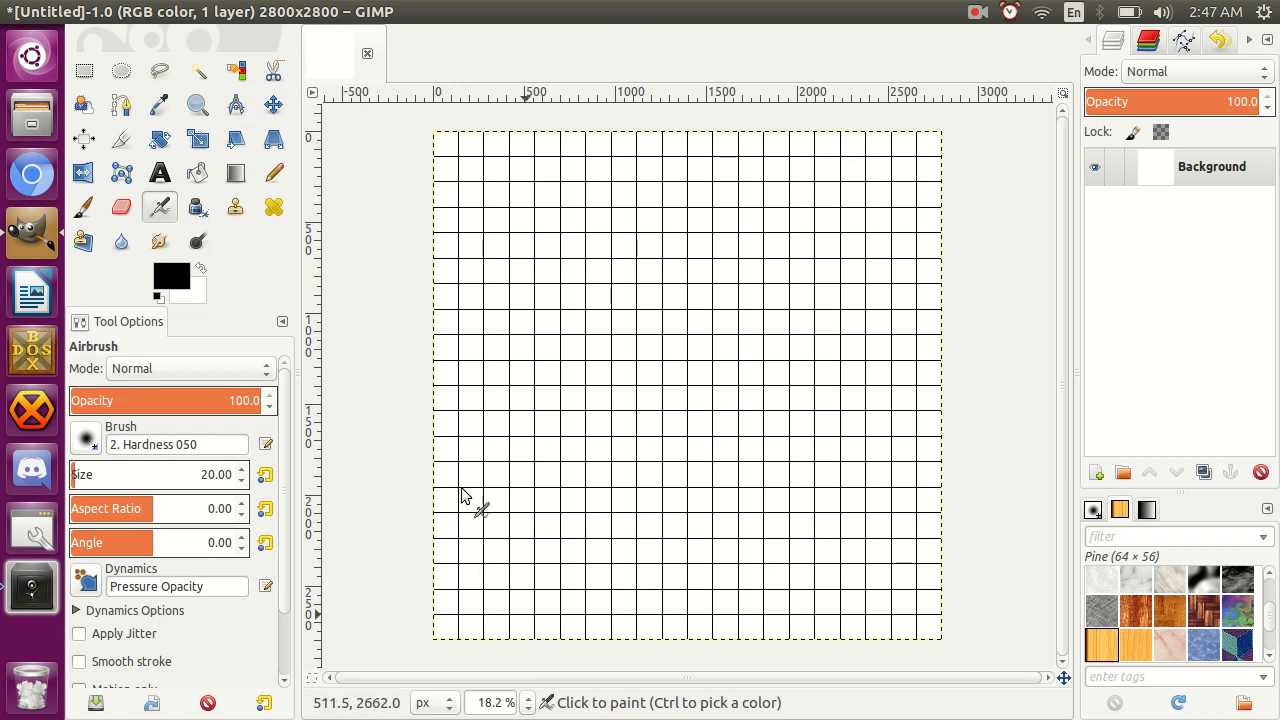
{"action": "left_click", "coordinate": [214, 12]}
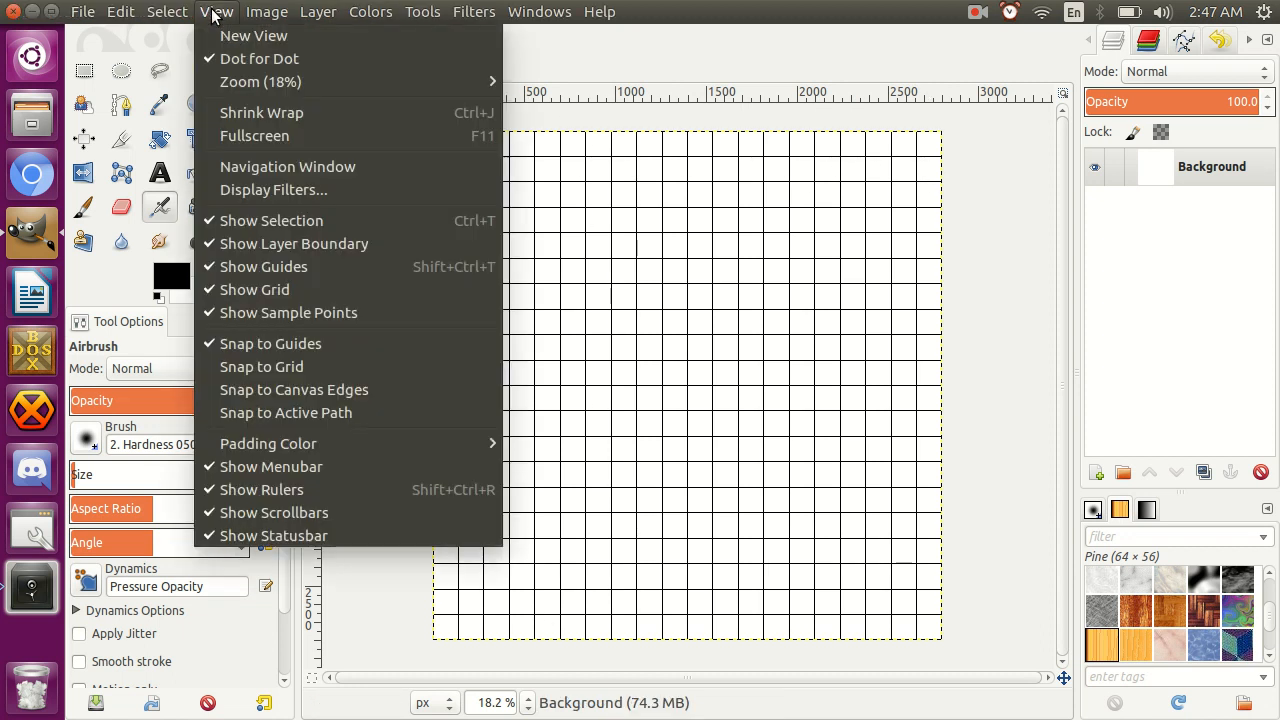
{"action": "left_click", "coordinate": [271, 364]}
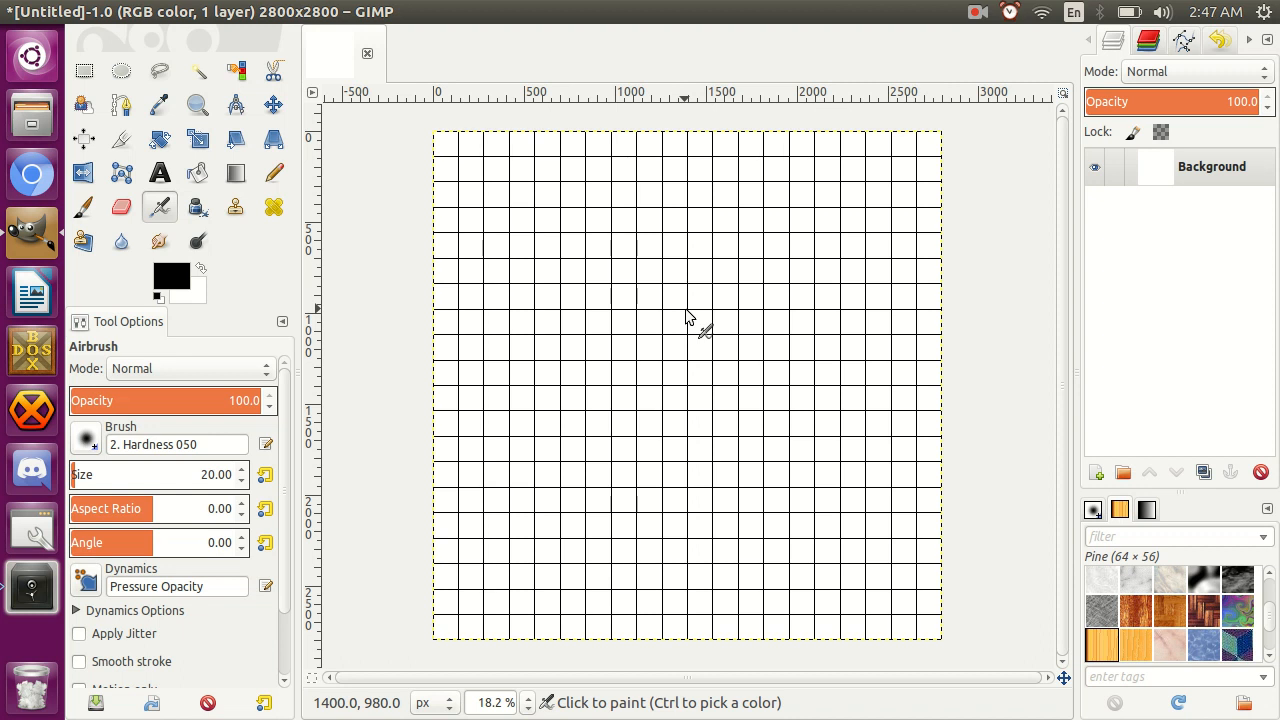
{"action": "key", "text": "ctrl"}
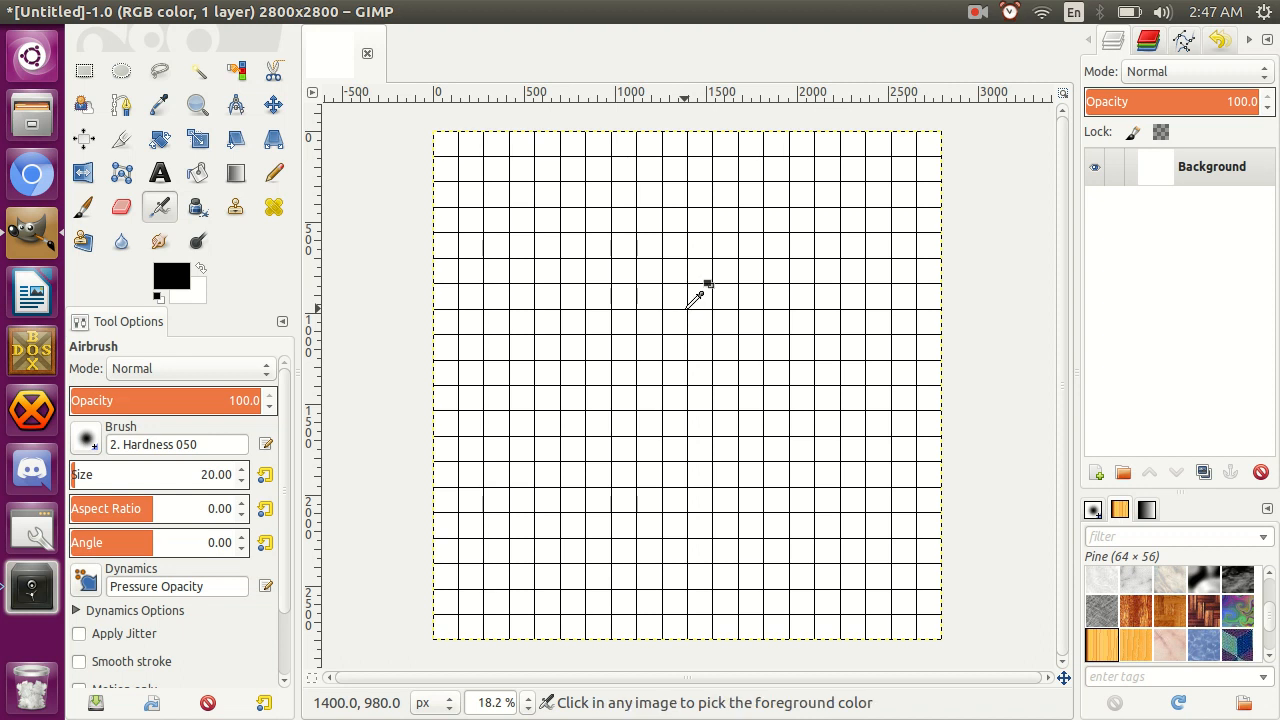
{"action": "key", "text": "ctrl+shift+o"}
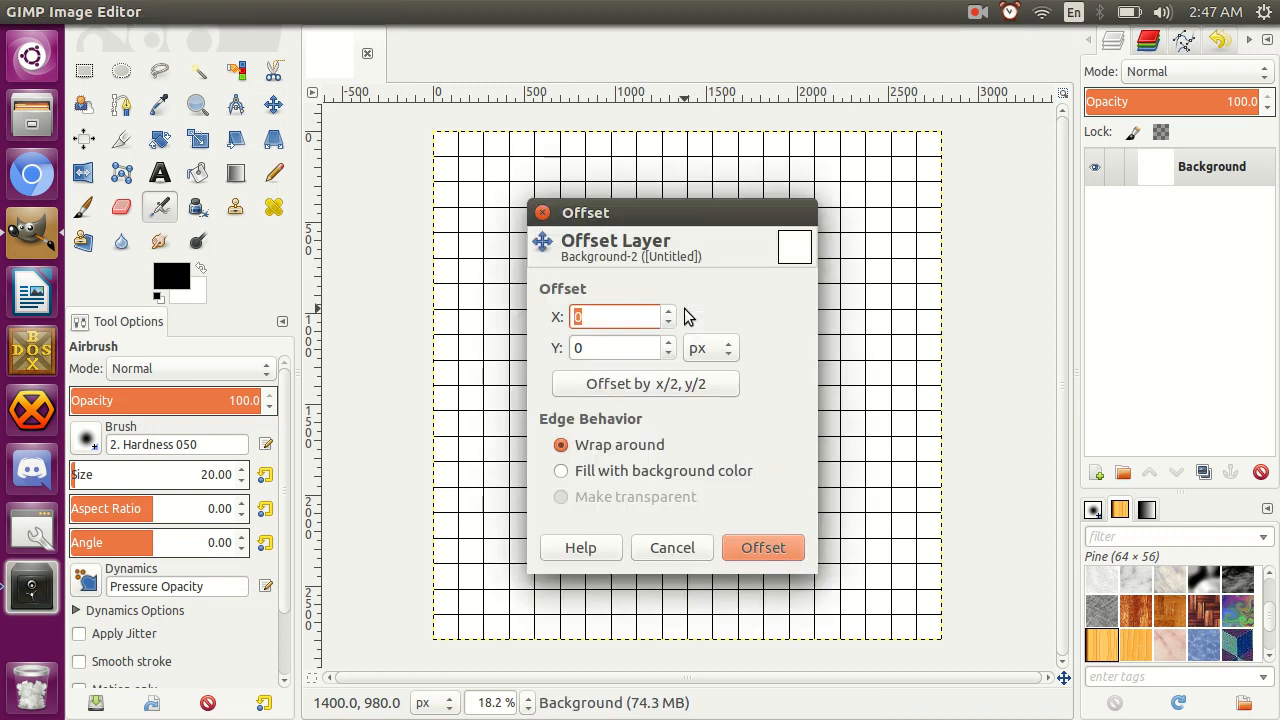
{"action": "left_click", "coordinate": [665, 552]}
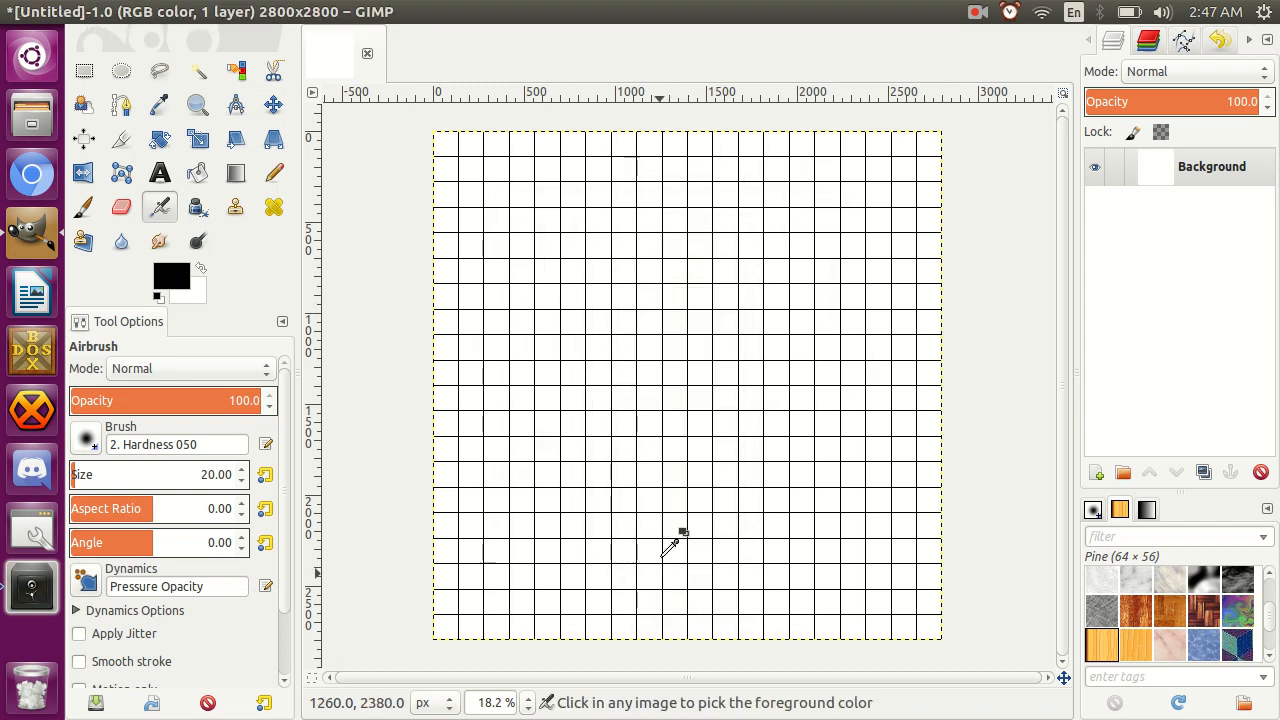
Step: Add 183987-MapBackground.jpg from the Fields of Valor folder in Pictures as a new layer
{"action": "key", "text": "ctrl+o"}
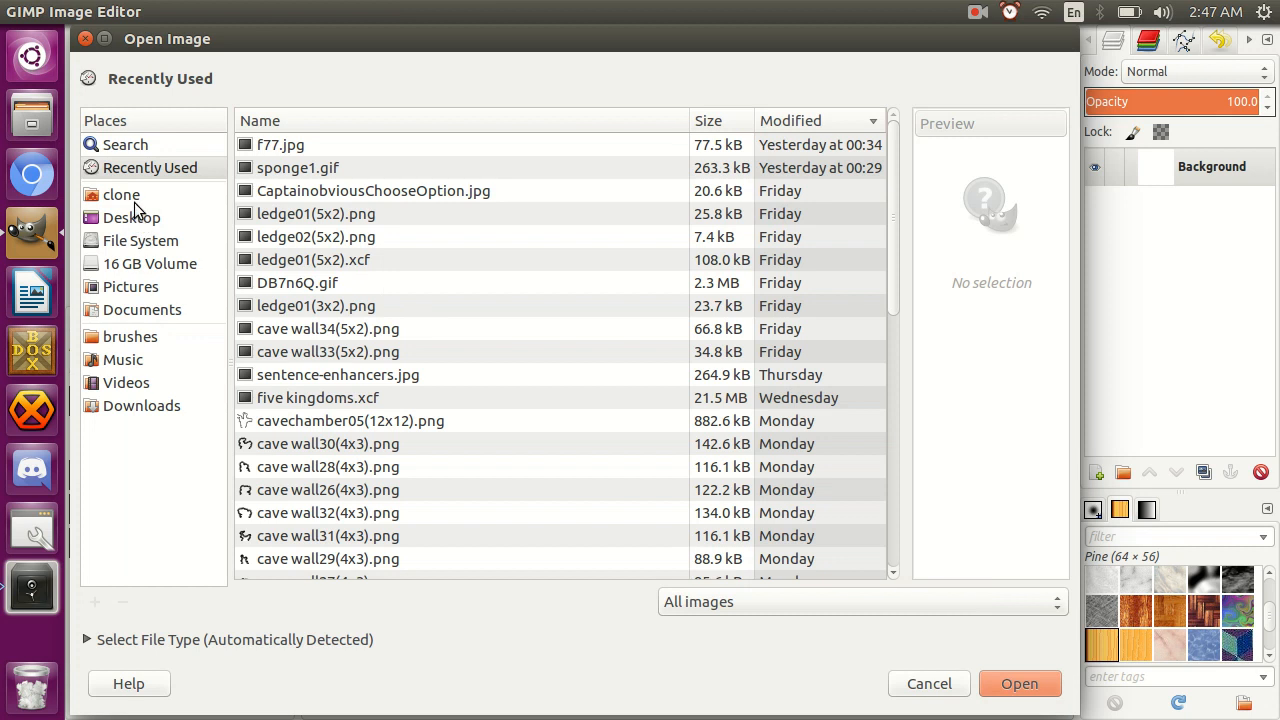
{"action": "left_click", "coordinate": [144, 285]}
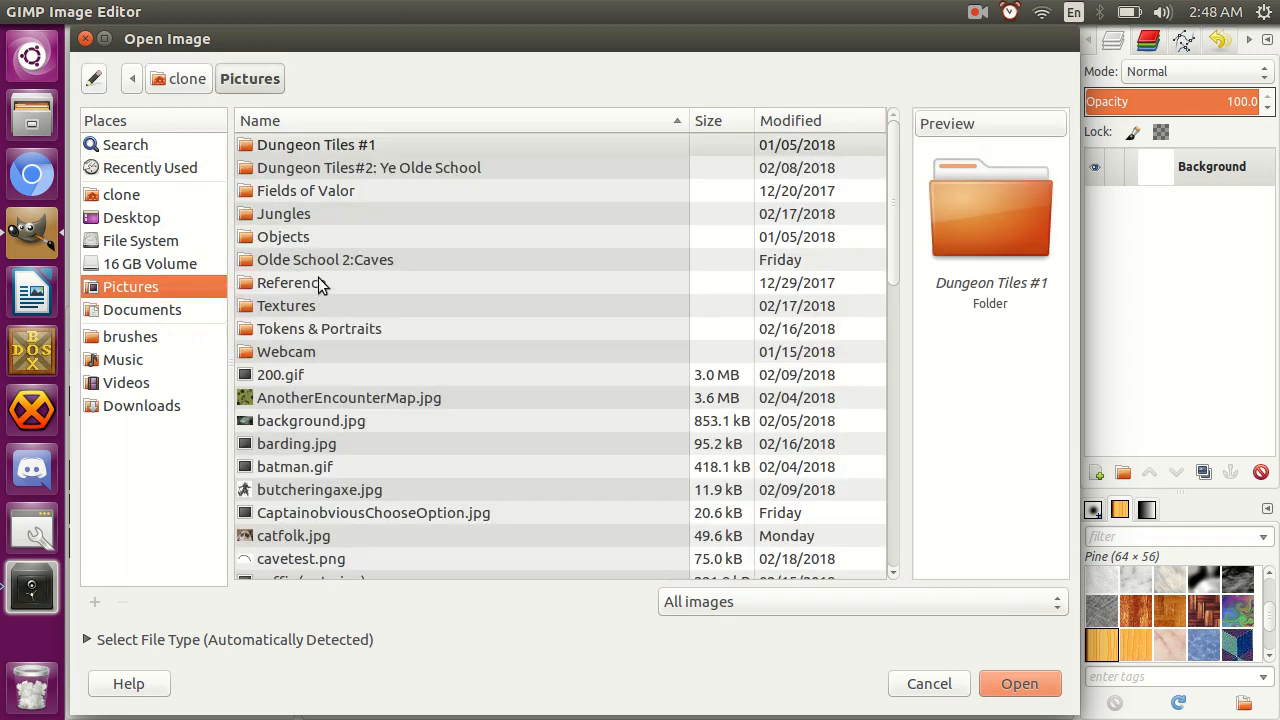
{"action": "double_click", "coordinate": [306, 191]}
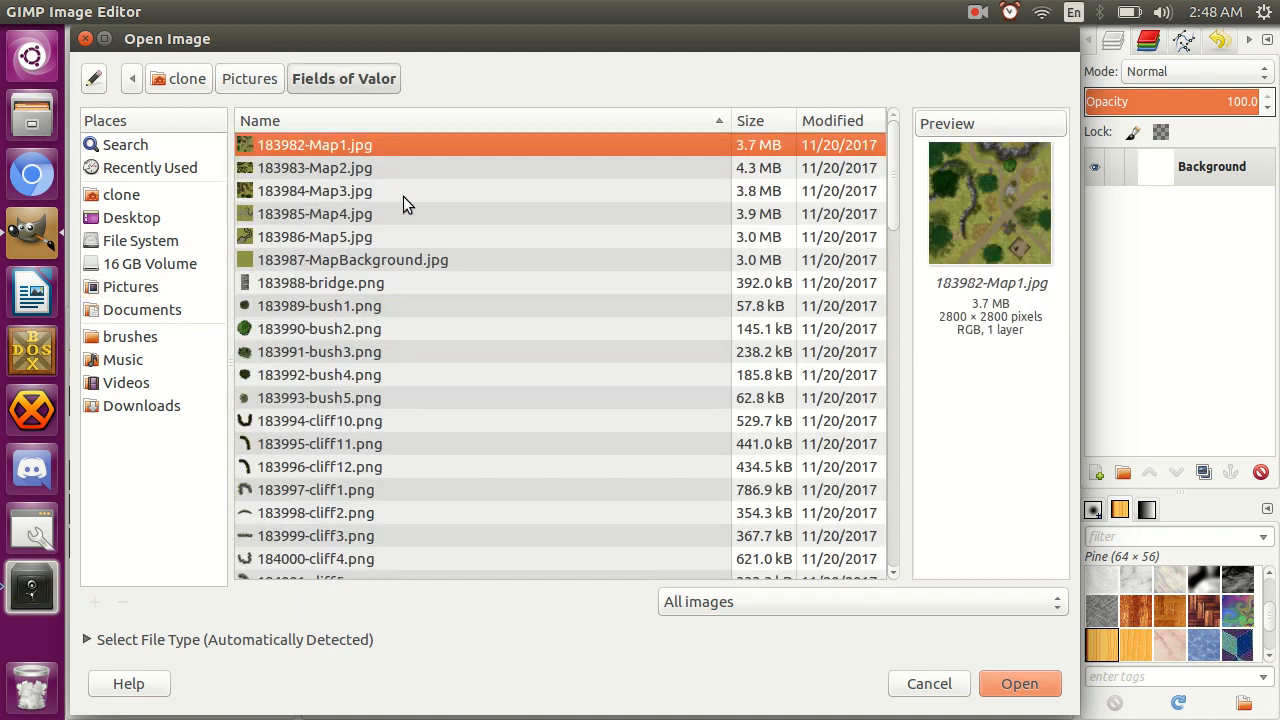
{"action": "double_click", "coordinate": [404, 258]}
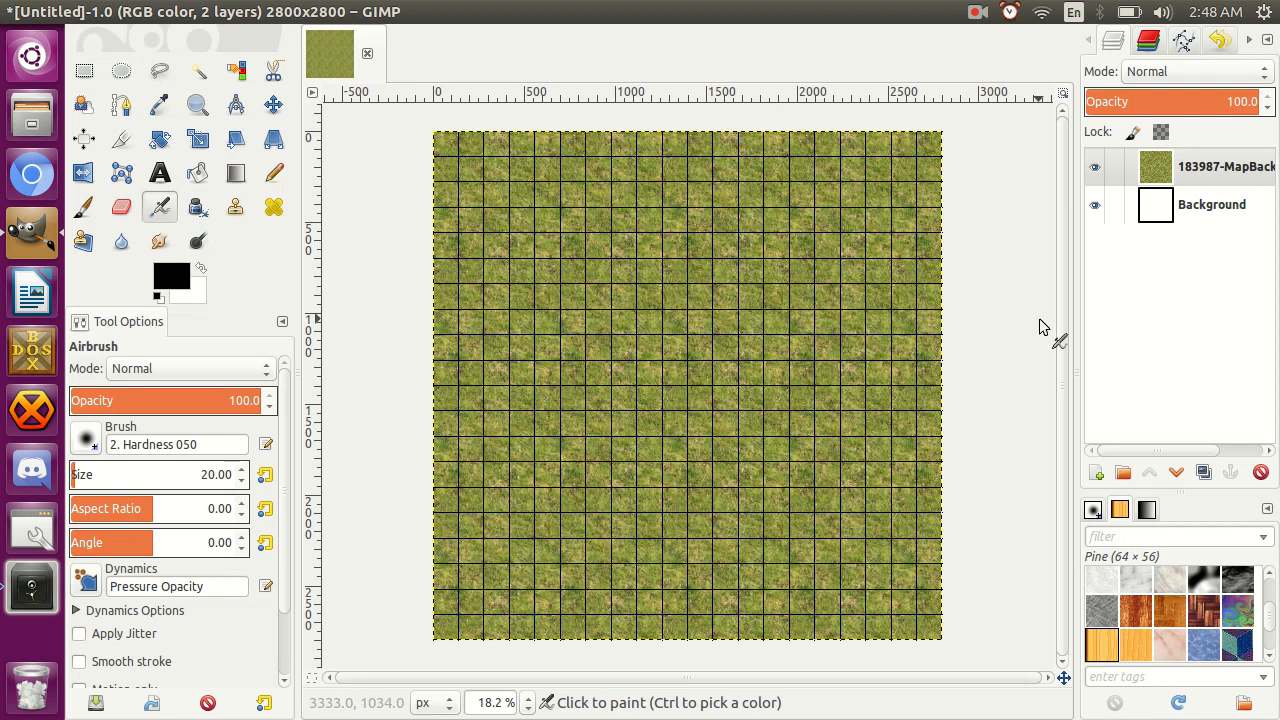
Step: Add 183997-cliff1.png from the Fields of Valor folder as a layer above the grass background
{"action": "key", "text": "ctrl"}
{"action": "key", "text": "ctrl+o"}
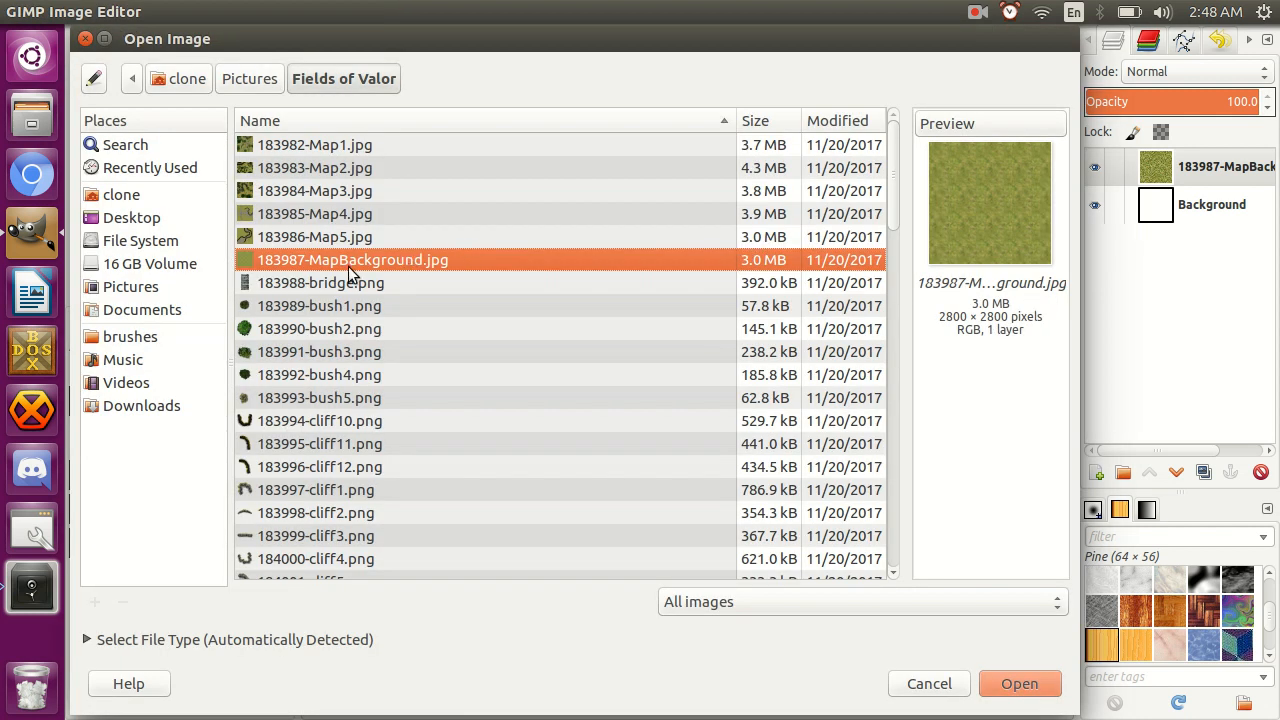
{"action": "scroll", "coordinate": [348, 266], "scroll_direction": "down", "scroll_amount": 4}
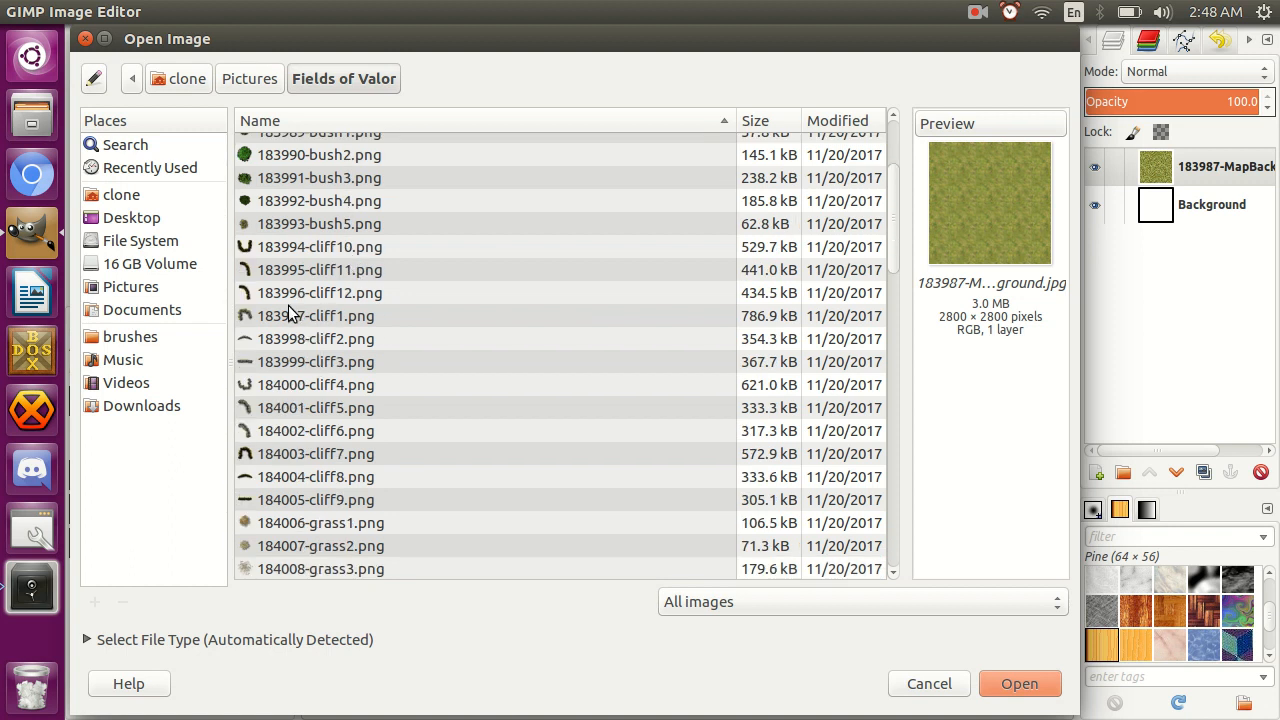
{"action": "left_click", "coordinate": [288, 318]}
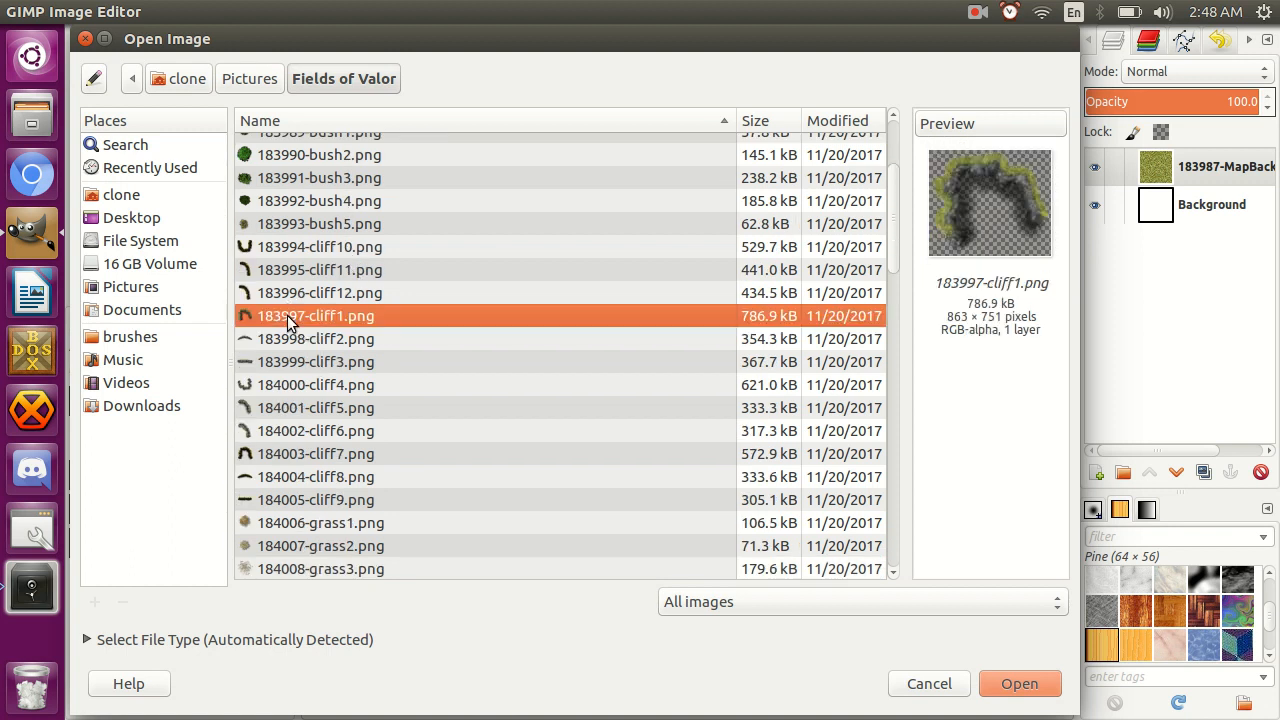
{"action": "left_click", "coordinate": [1020, 688]}
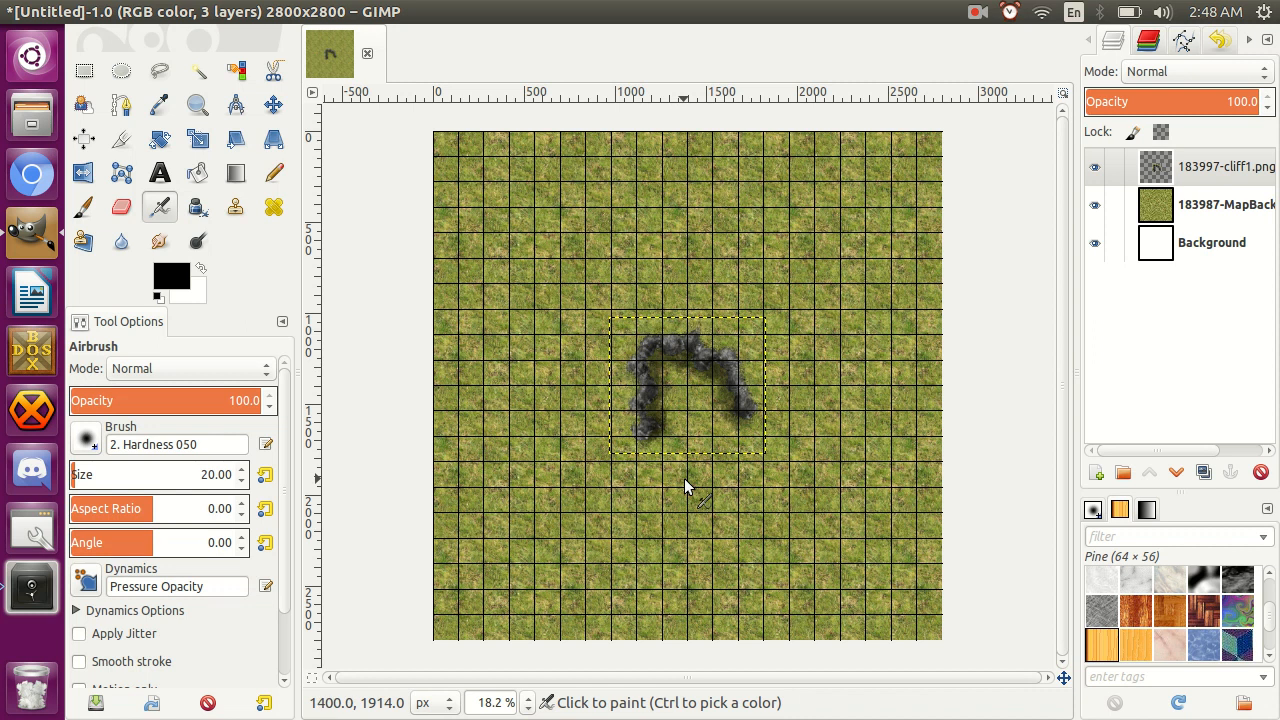
Step: Reposition the cliff layer with the Move tool, first near the map's upper-left corner and finally in its upper middle
{"action": "key", "text": "m"}
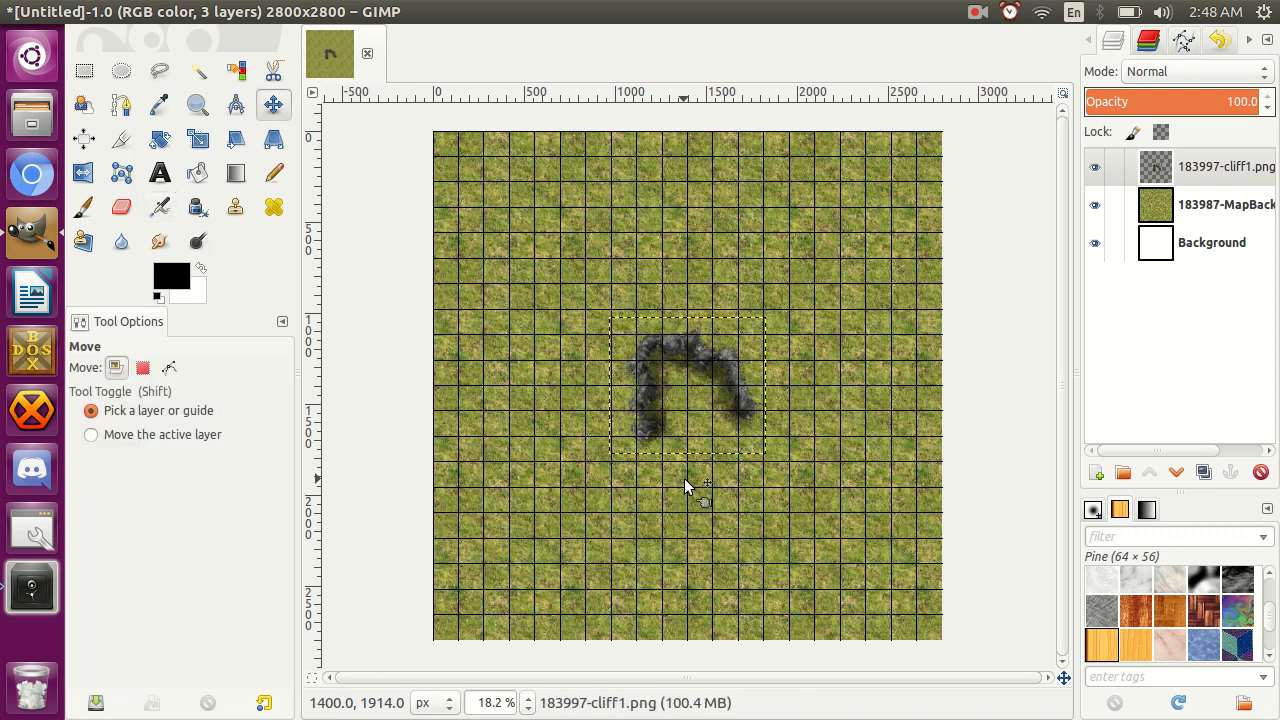
{"action": "left_click_drag", "start_coordinate": [645, 405], "coordinate": [488, 218]}
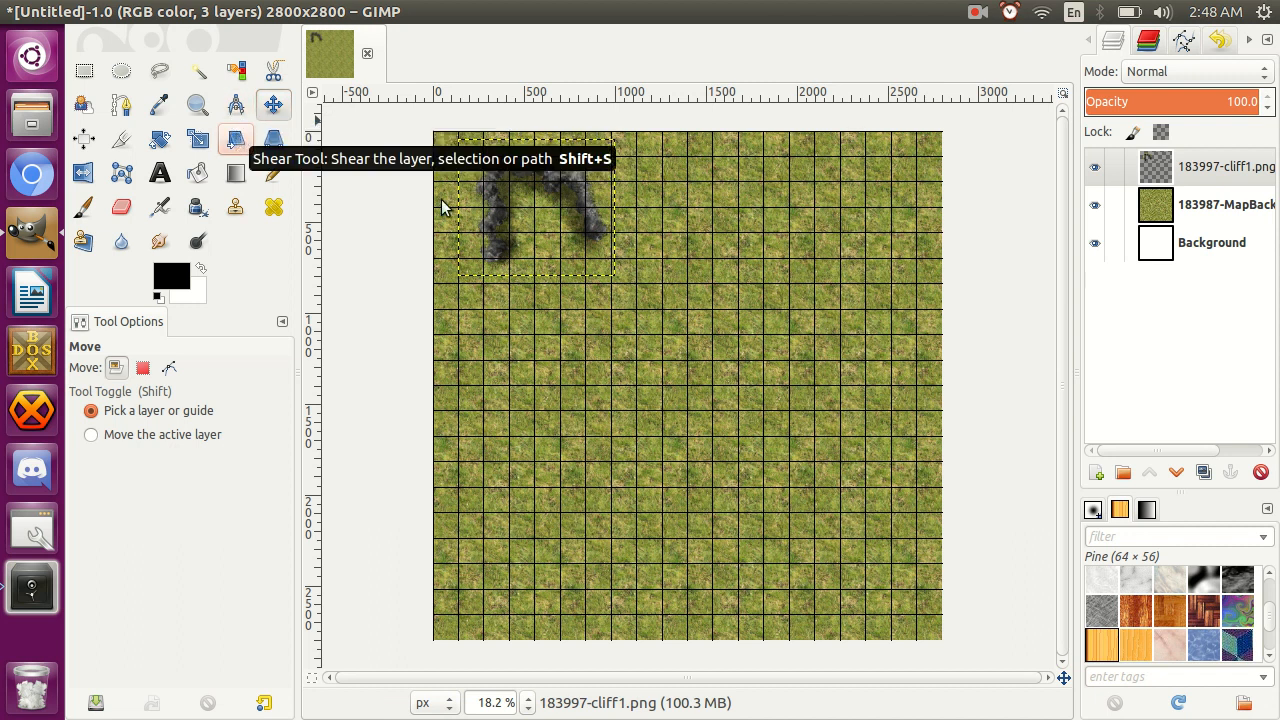
{"action": "left_click_drag", "start_coordinate": [509, 177], "coordinate": [632, 218]}
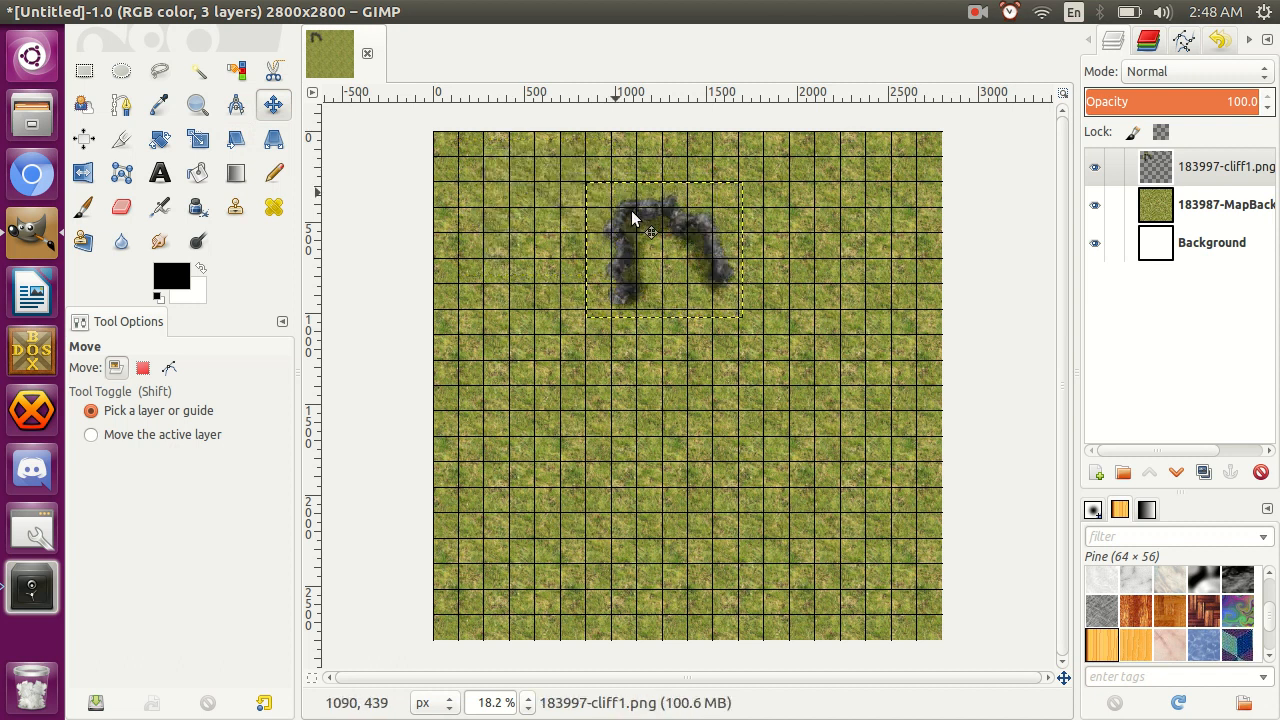
Step: Scale the cliff layer to 1329 × 891 pixels
{"action": "key", "text": "shift"}
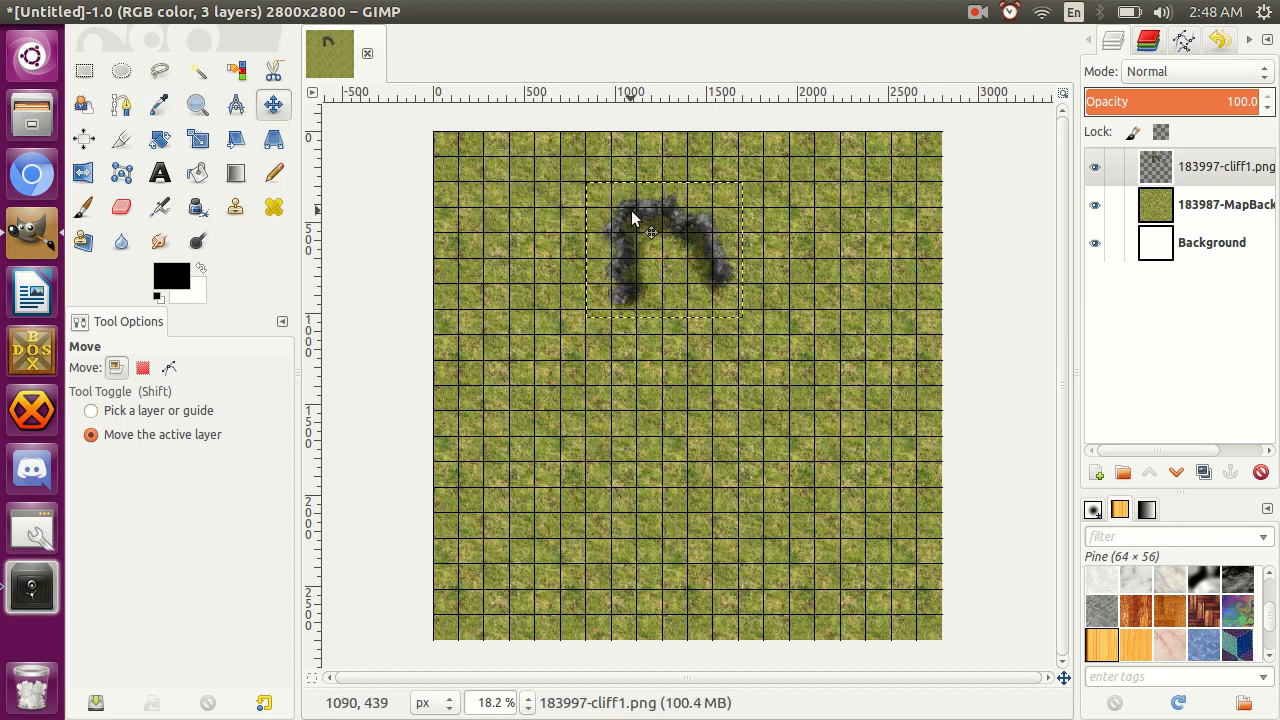
{"action": "key", "text": "shift+s"}
{"action": "left_click", "coordinate": [632, 218]}
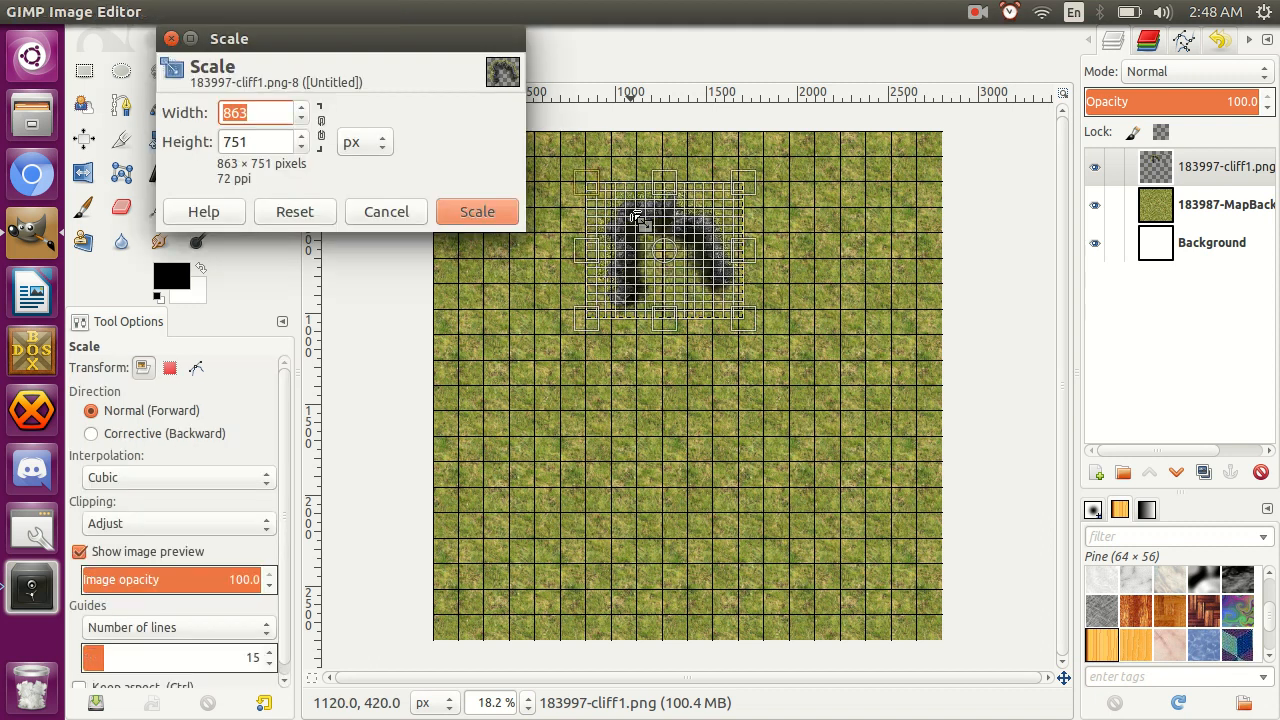
{"action": "left_click_drag", "start_coordinate": [590, 252], "coordinate": [505, 250]}
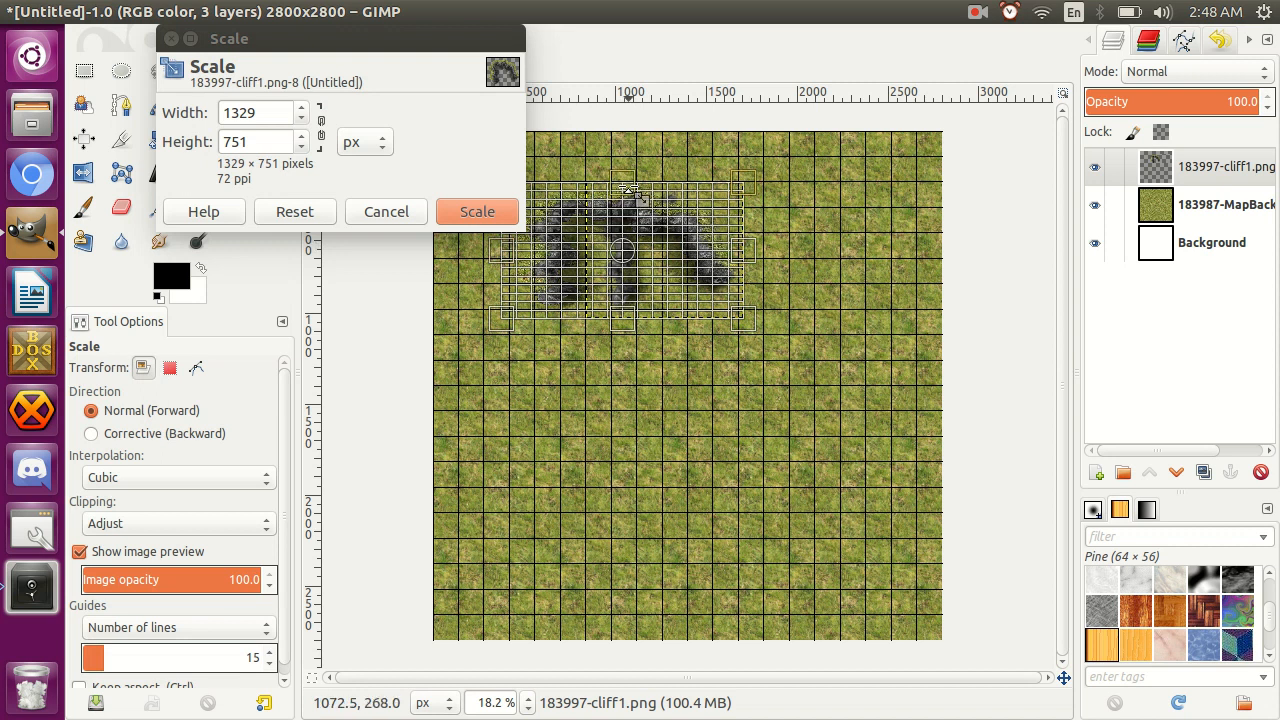
{"action": "left_click_drag", "start_coordinate": [624, 190], "coordinate": [623, 157]}
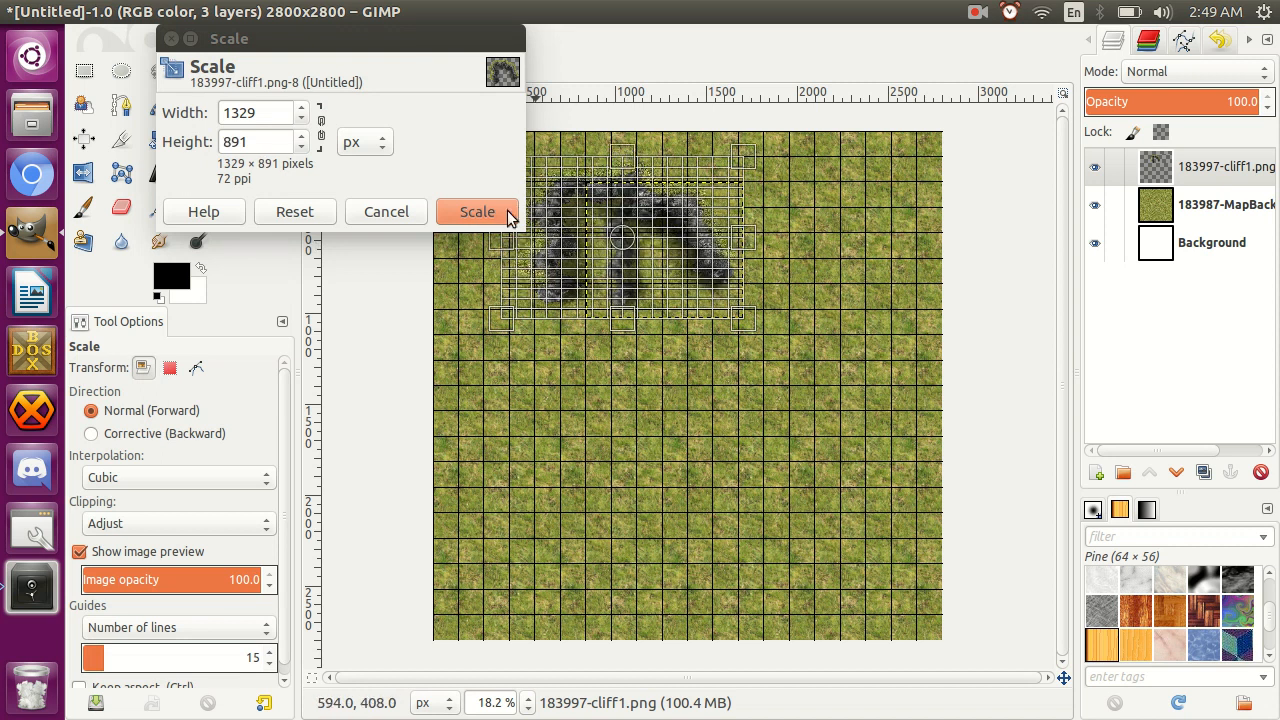
{"action": "left_click", "coordinate": [475, 212]}
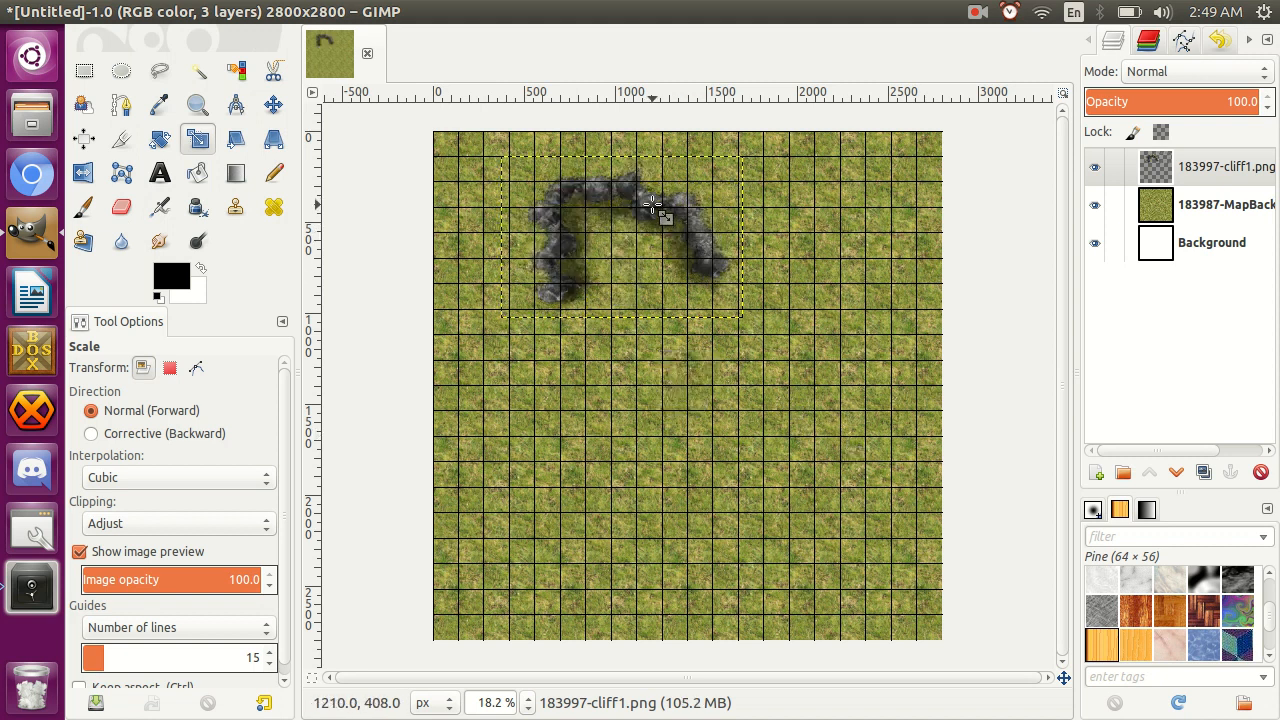
Step: Move the enlarged cliff towards the right of the map's centre, and undo both the move and the scaling
{"action": "key", "text": "m"}
{"action": "left_click_drag", "start_coordinate": [648, 203], "coordinate": [792, 338]}
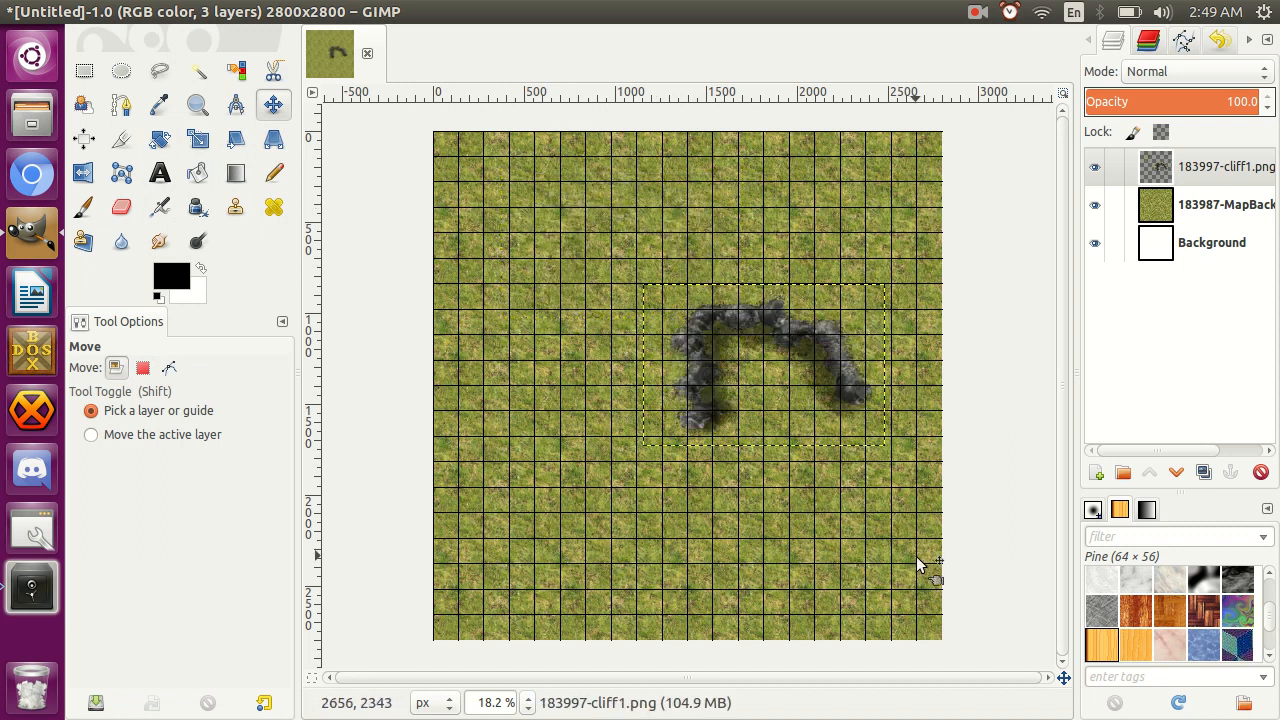
{"action": "key", "text": "ctrl+z"}
{"action": "key", "text": "ctrl+z"}
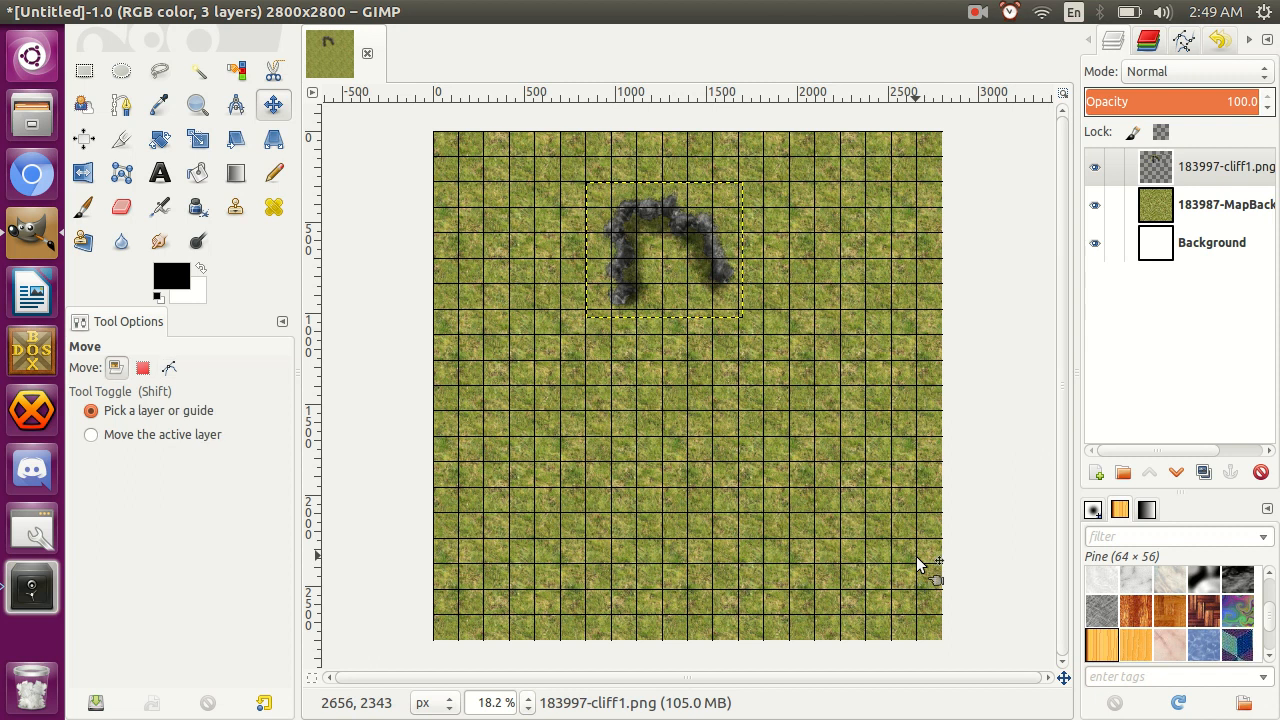
Step: Move the cliff layer one grid square right and two squares down
{"action": "left_click_drag", "start_coordinate": [612, 256], "coordinate": [635, 269]}
{"action": "mouse_move", "coordinate": [173, 9]}
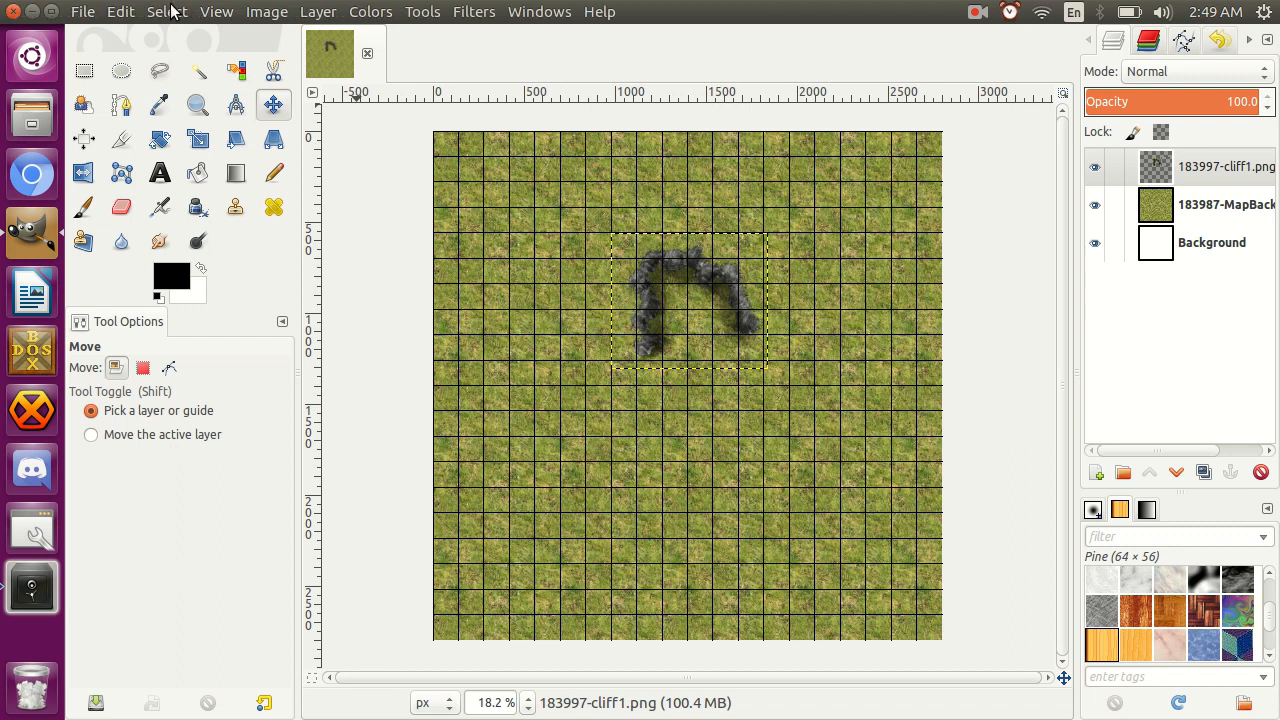
Step: Move the cliff layer three grid squares left and two squares up with the Move tool
{"action": "left_click", "coordinate": [219, 12]}
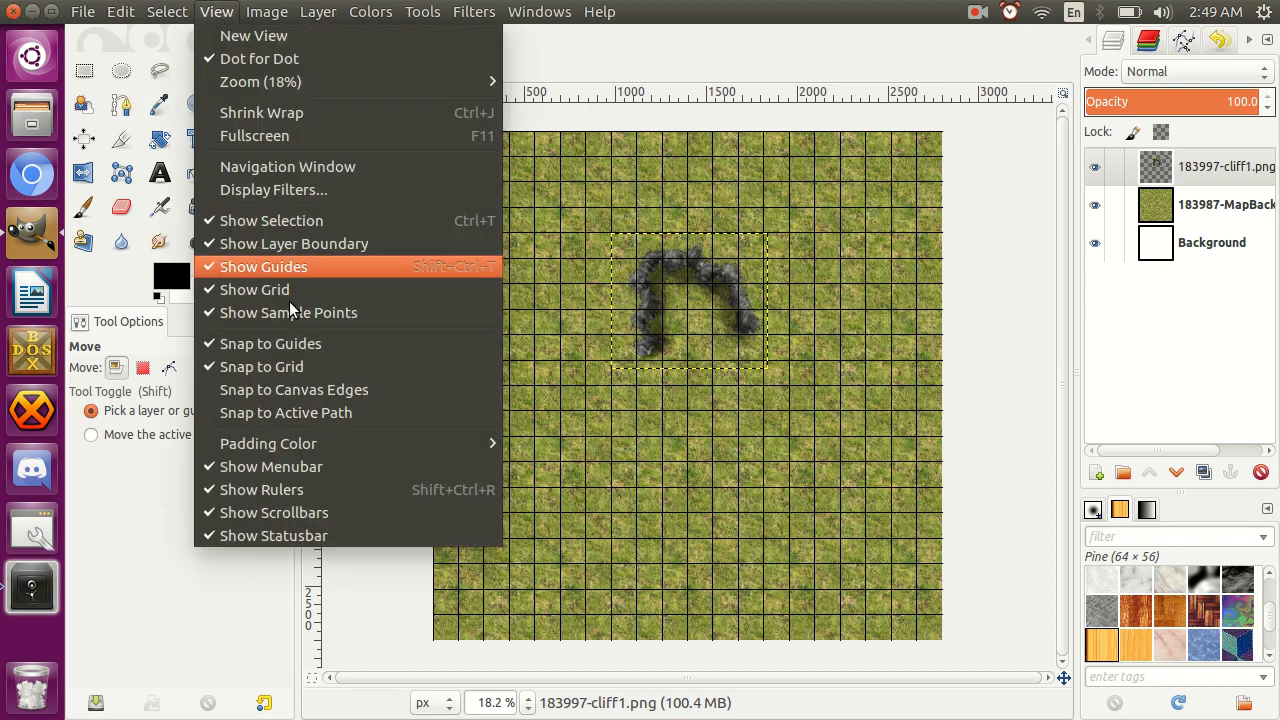
{"action": "left_click", "coordinate": [639, 279]}
{"action": "left_click_drag", "start_coordinate": [645, 271], "coordinate": [596, 250]}
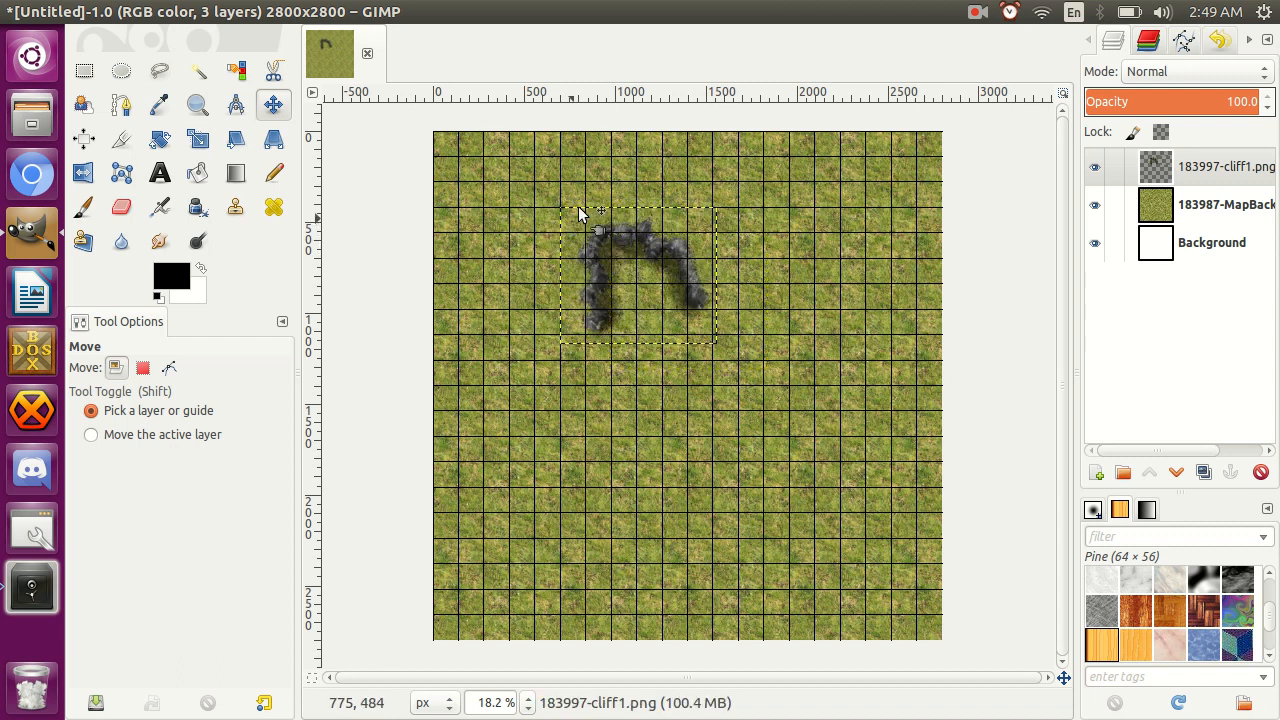
{"action": "left_click_drag", "start_coordinate": [600, 239], "coordinate": [576, 216]}
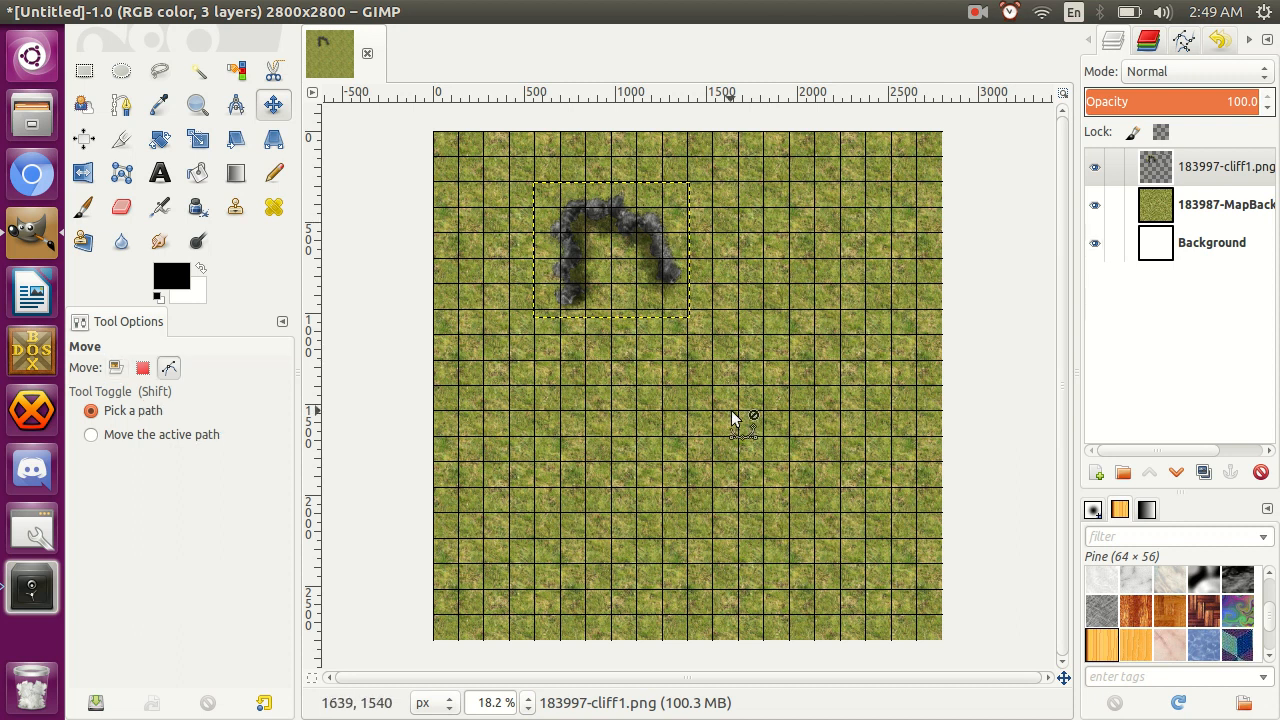
Step: Preview the cliff images in the Fields of Valor folder and add 184001-cliff5.png to the map as a new layer
{"action": "key", "text": "ctrl+o"}
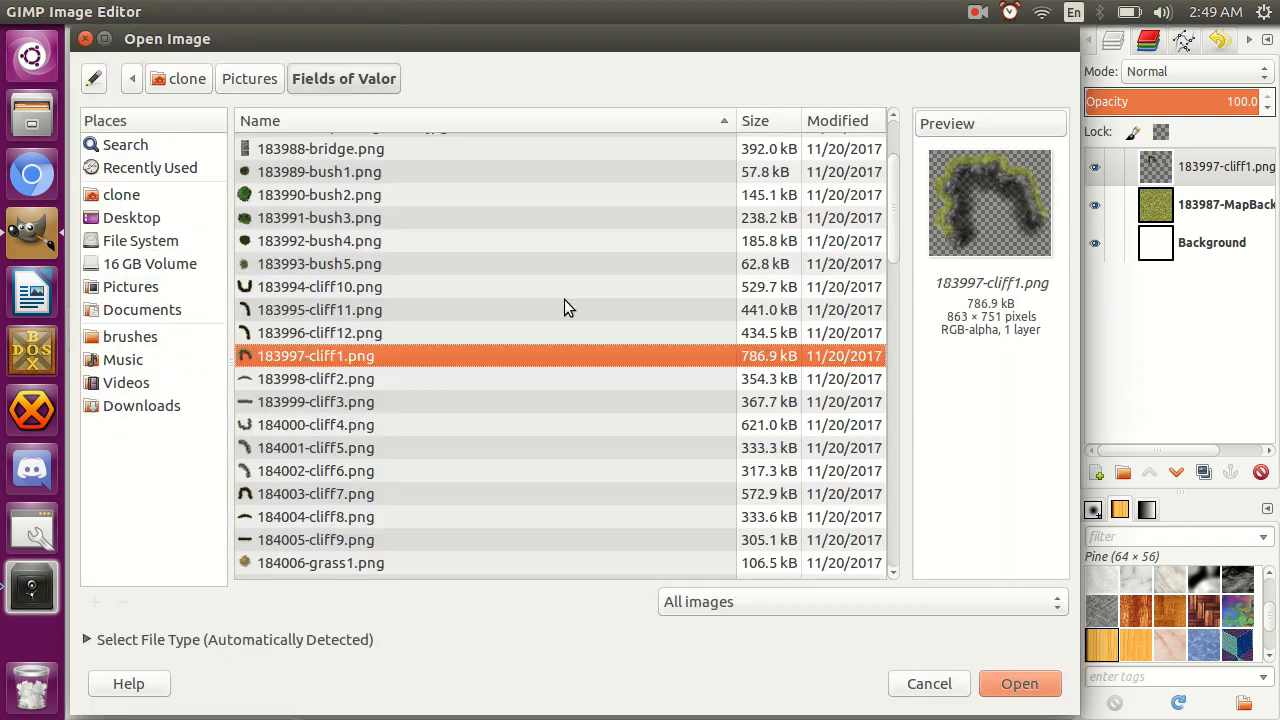
{"action": "left_click", "coordinate": [348, 312]}
{"action": "key", "text": "Down"}
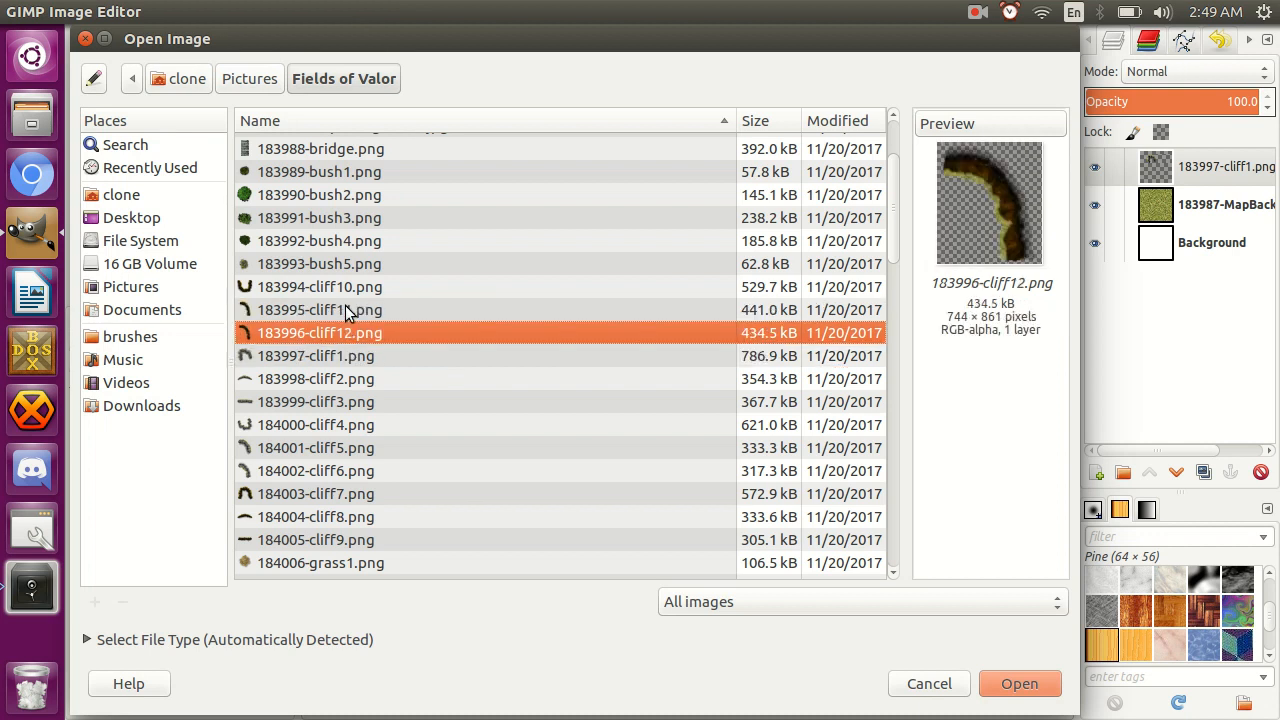
{"action": "key", "text": "Down"}
{"action": "key", "text": "Up"}
{"action": "key", "text": "Up"}
{"action": "key", "text": "Up"}
{"action": "key", "text": "Up"}
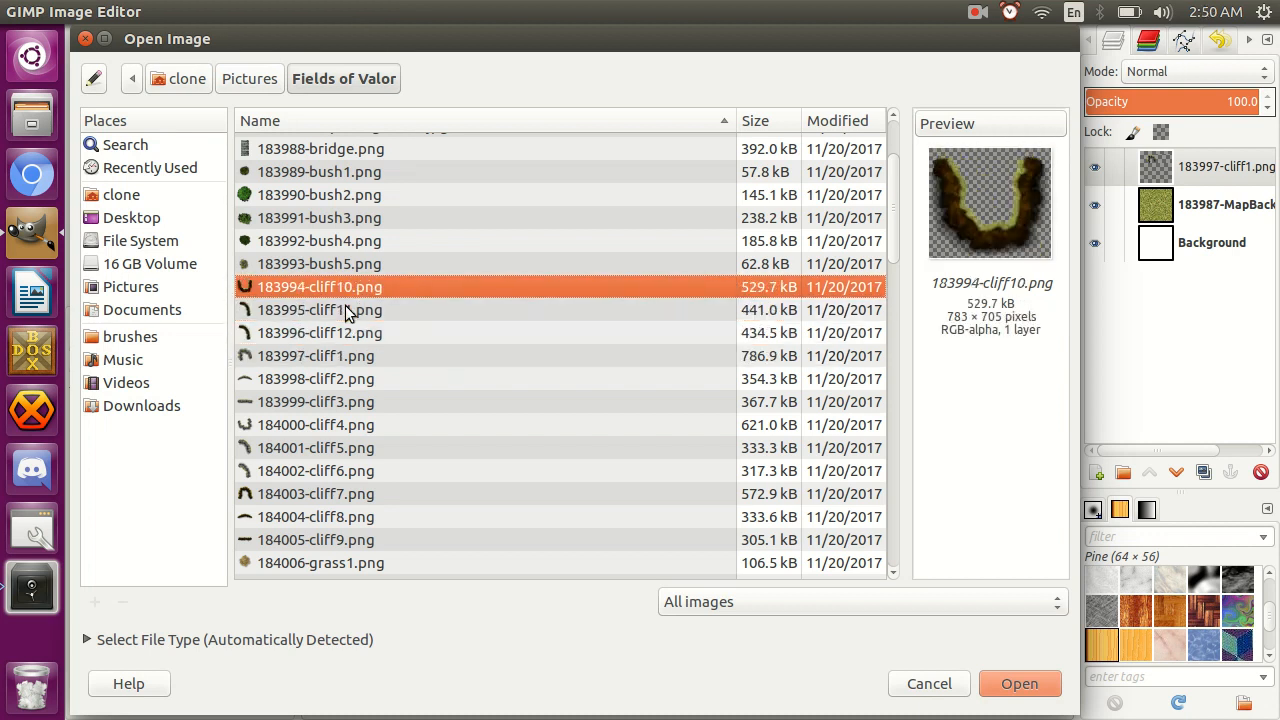
{"action": "key", "text": "Up"}
{"action": "key", "text": "Up"}
{"action": "key", "text": "Down"}
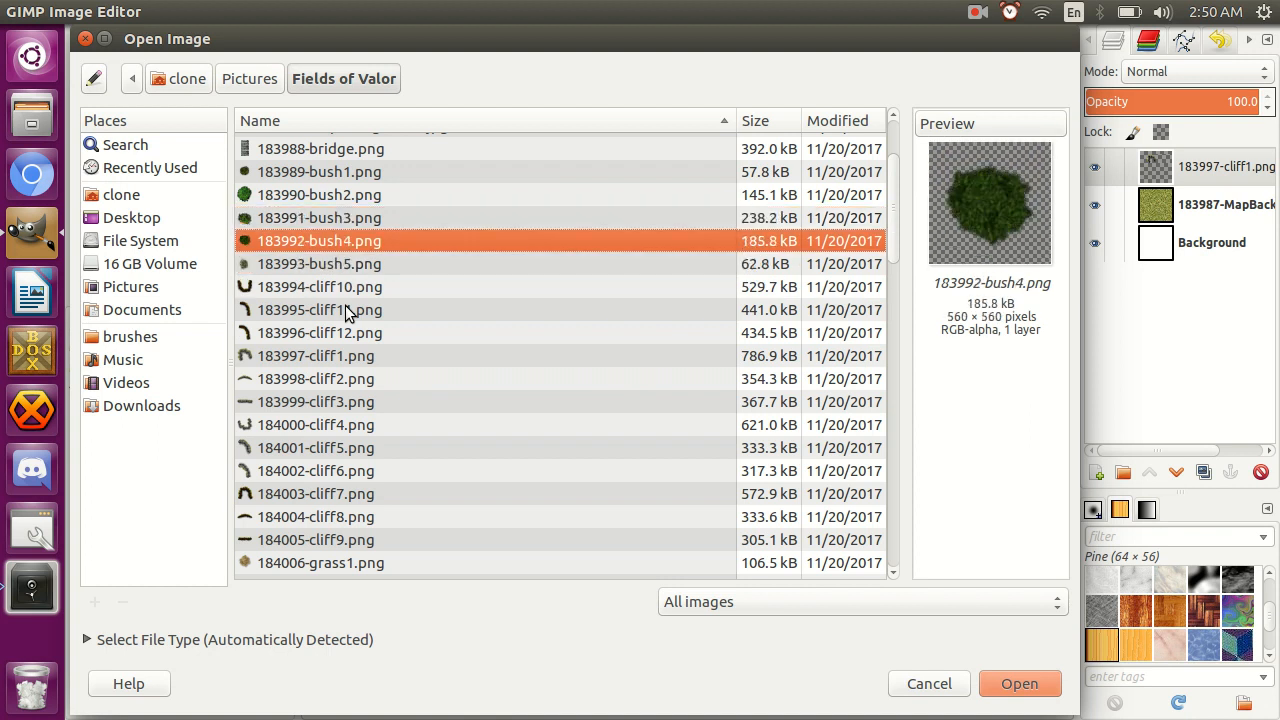
{"action": "left_click", "coordinate": [348, 312]}
{"action": "key", "text": "Down"}
{"action": "key", "text": "Down"}
{"action": "key", "text": "Down"}
{"action": "key", "text": "Down"}
{"action": "key", "text": "Down"}
{"action": "key", "text": "Down"}
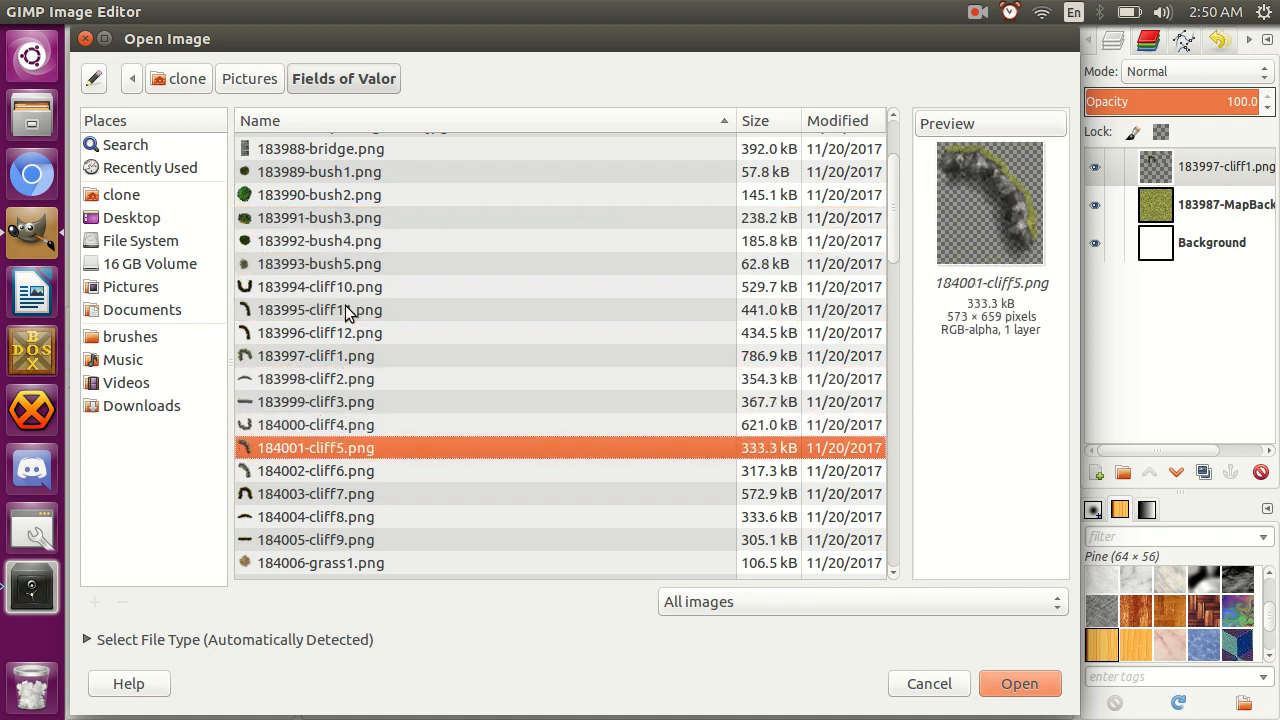
{"action": "key", "text": "Return"}
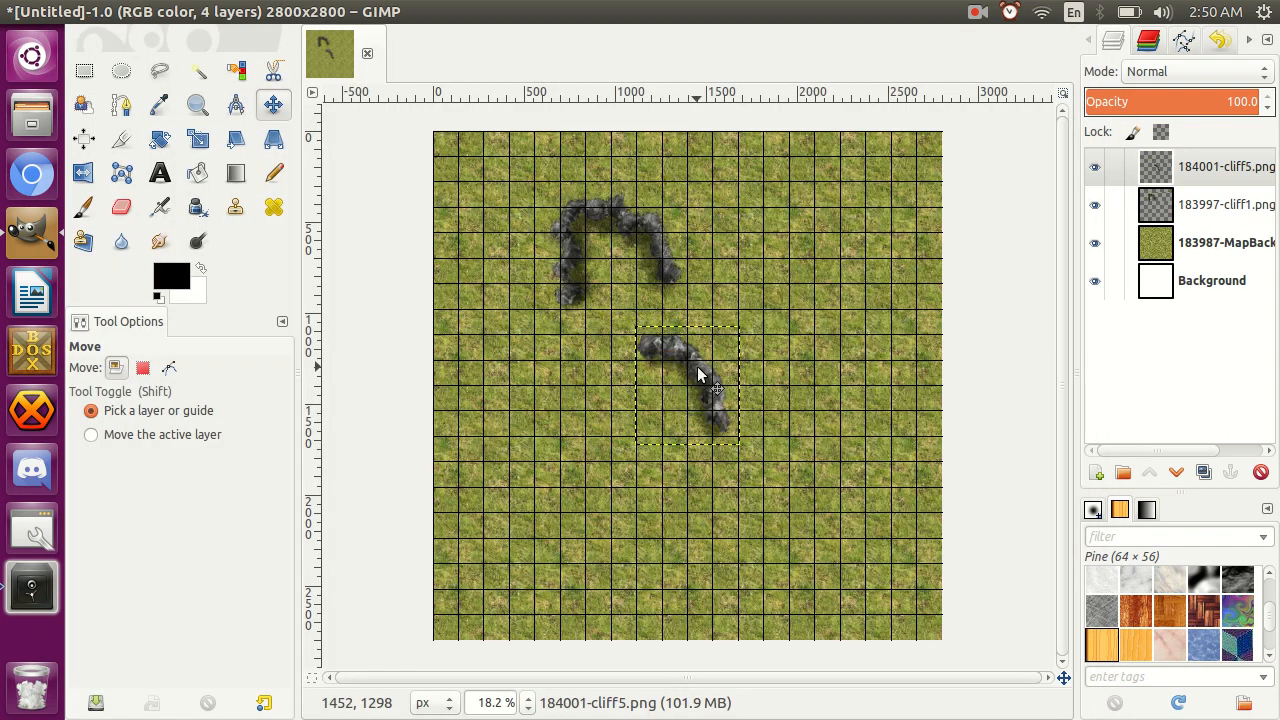
Step: Rotate the cliff5 layer by 77.29° and move it so it continues the lower-right end of the first cliff
{"action": "key", "text": "shift+r"}
{"action": "left_click", "coordinate": [697, 366]}
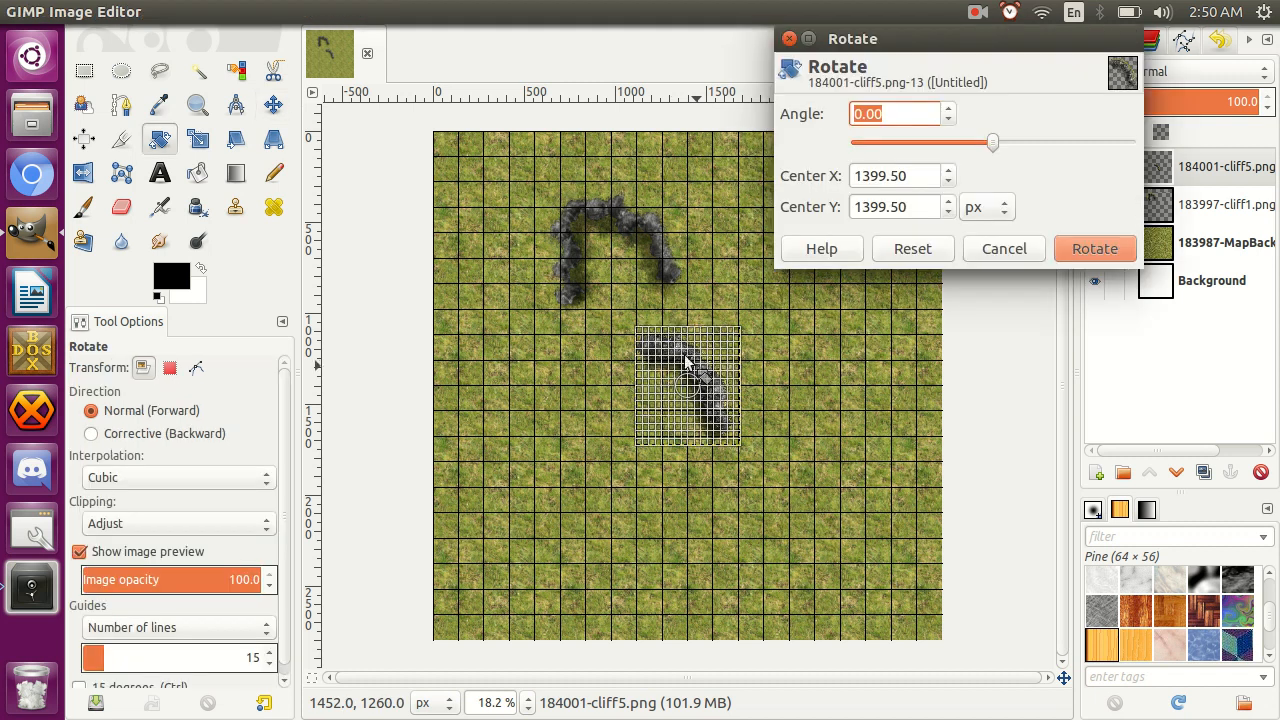
{"action": "left_click_drag", "start_coordinate": [663, 346], "coordinate": [720, 368]}
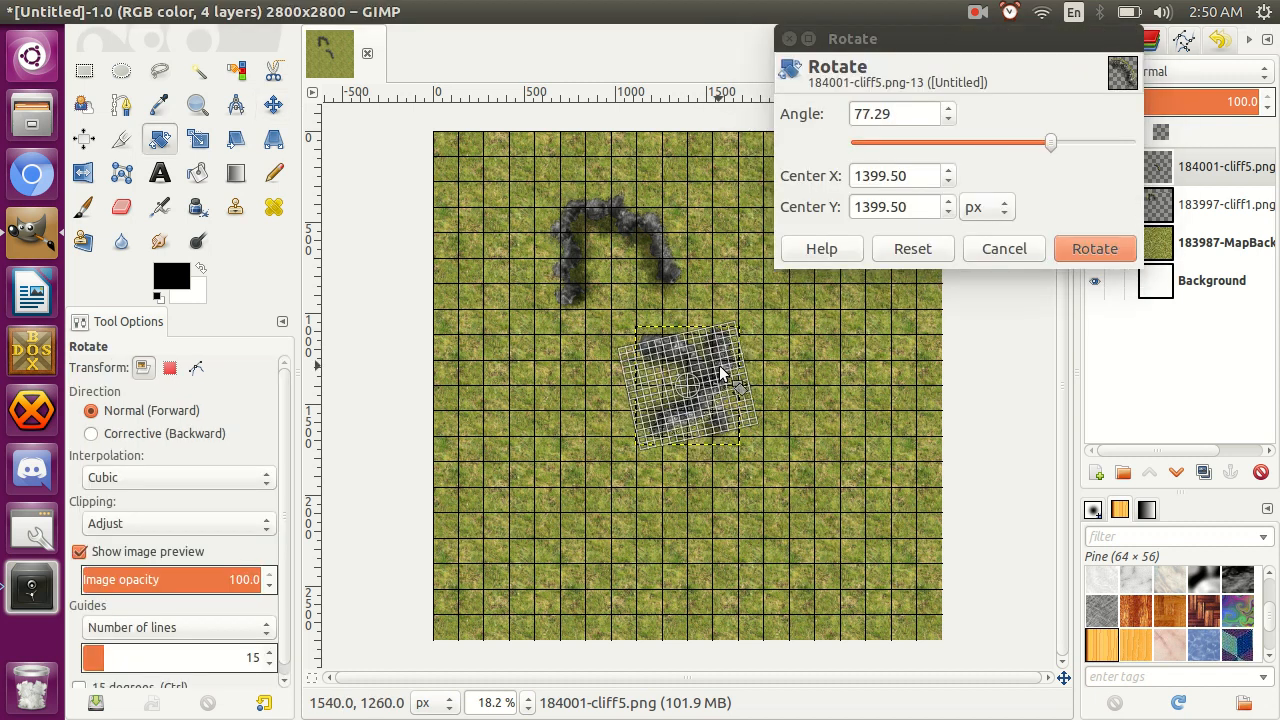
{"action": "left_click", "coordinate": [1103, 249]}
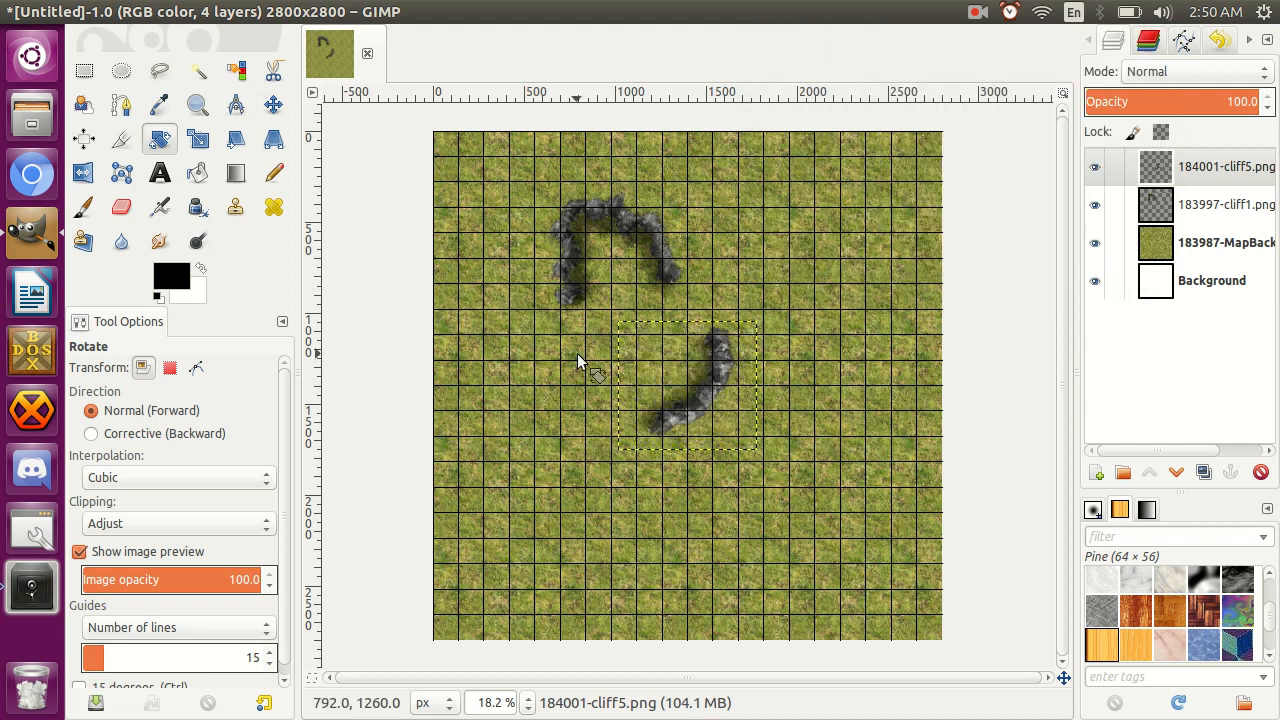
{"action": "key", "text": "m"}
{"action": "left_click_drag", "start_coordinate": [707, 372], "coordinate": [668, 323]}
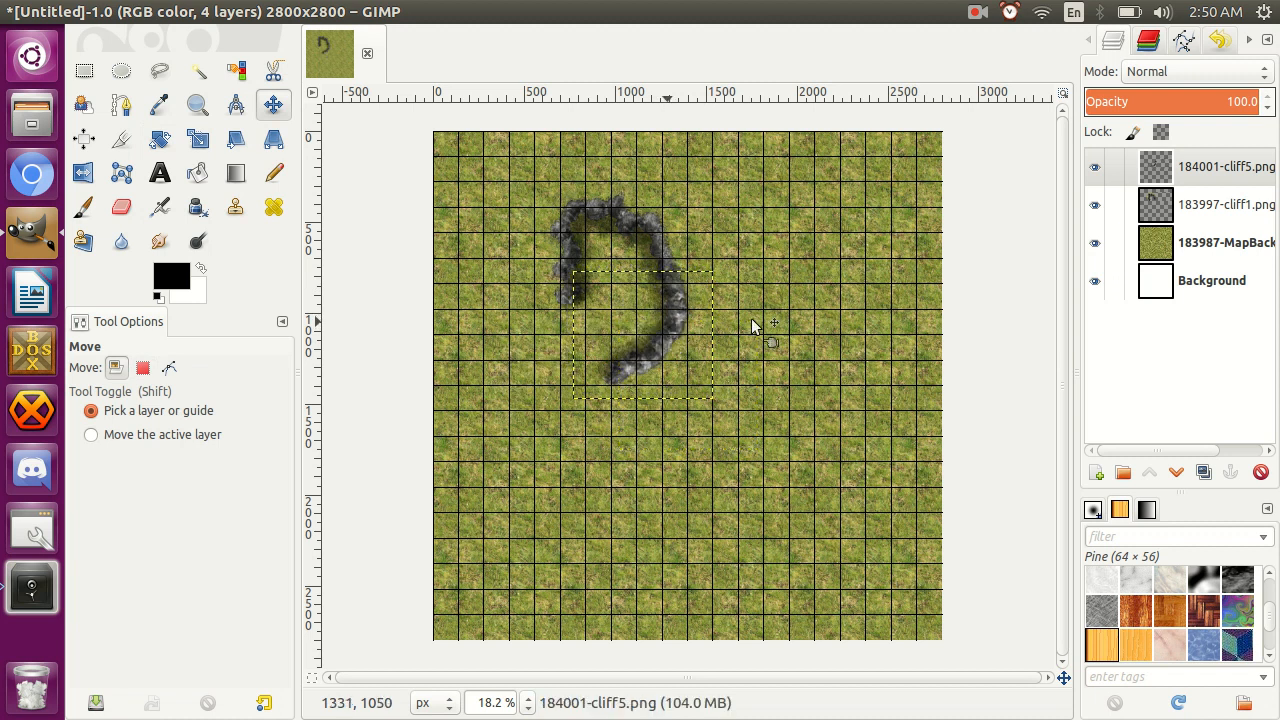
Step: Select the 183987-MapBackground layer and add 184002-cliff6.png as a new layer directly above it
{"action": "left_click", "coordinate": [823, 337]}
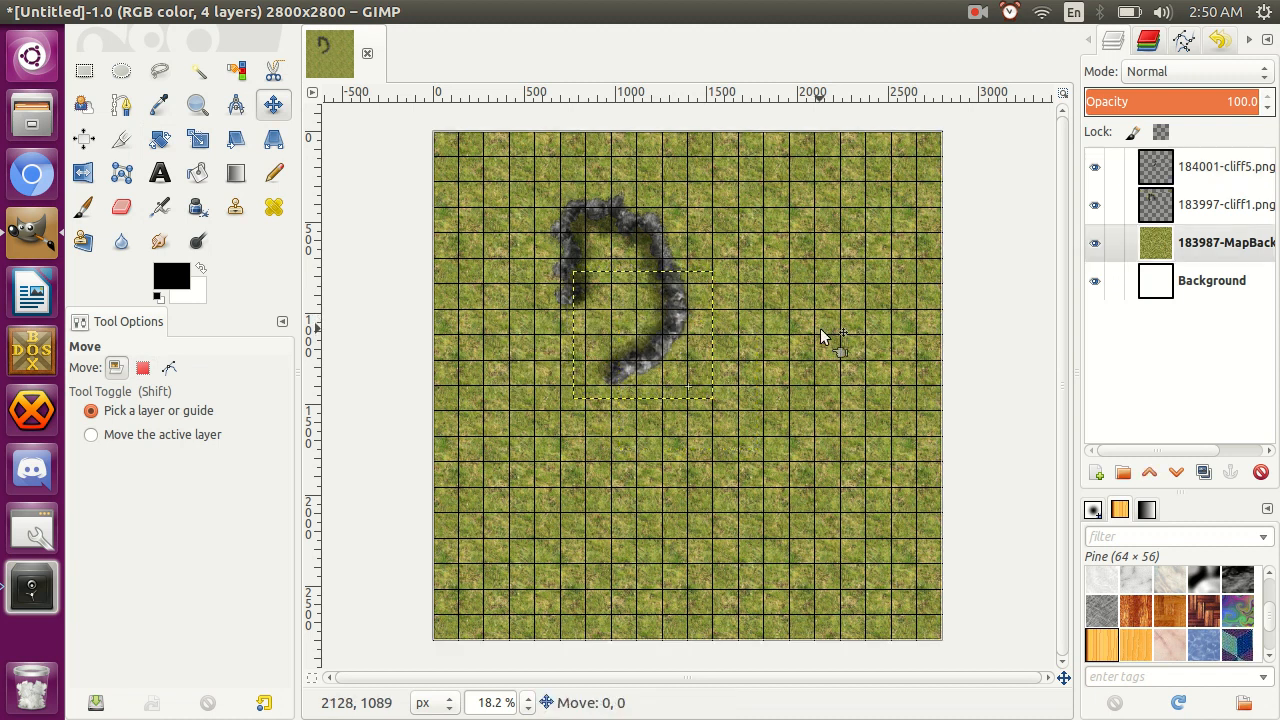
{"action": "left_click", "coordinate": [1212, 245]}
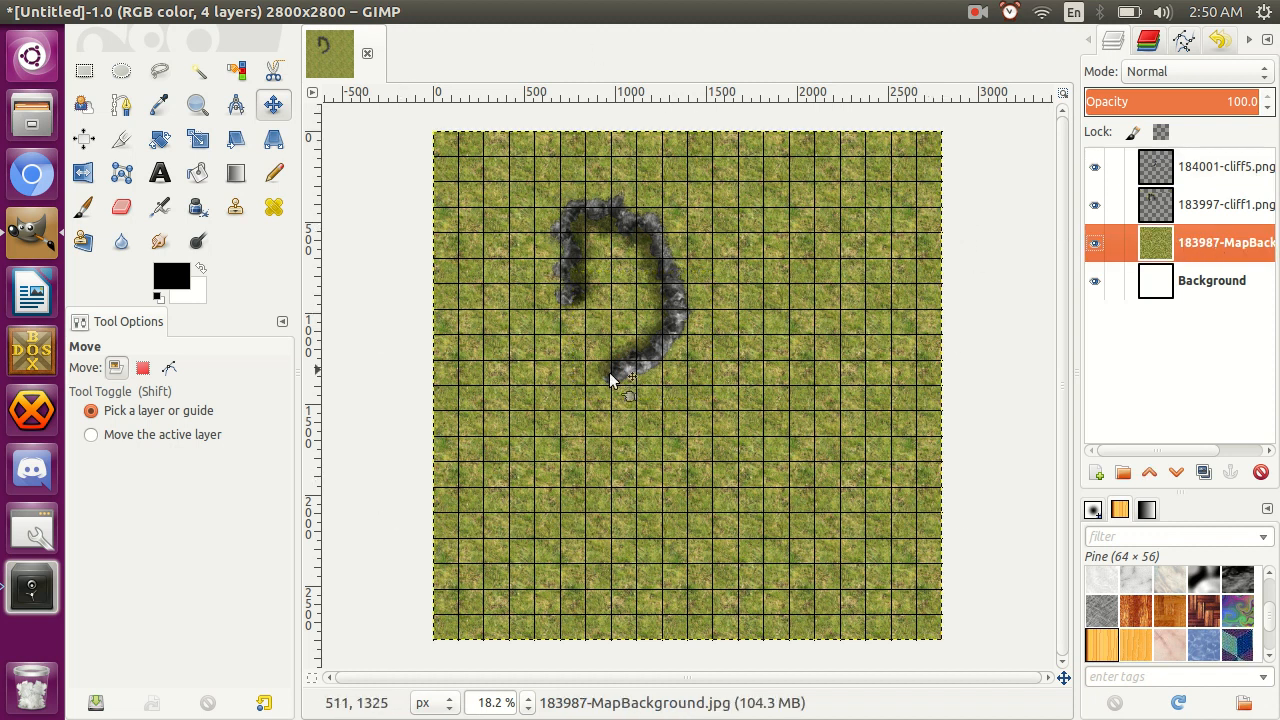
{"action": "mouse_move", "coordinate": [257, 14]}
{"action": "left_click", "coordinate": [216, 11]}
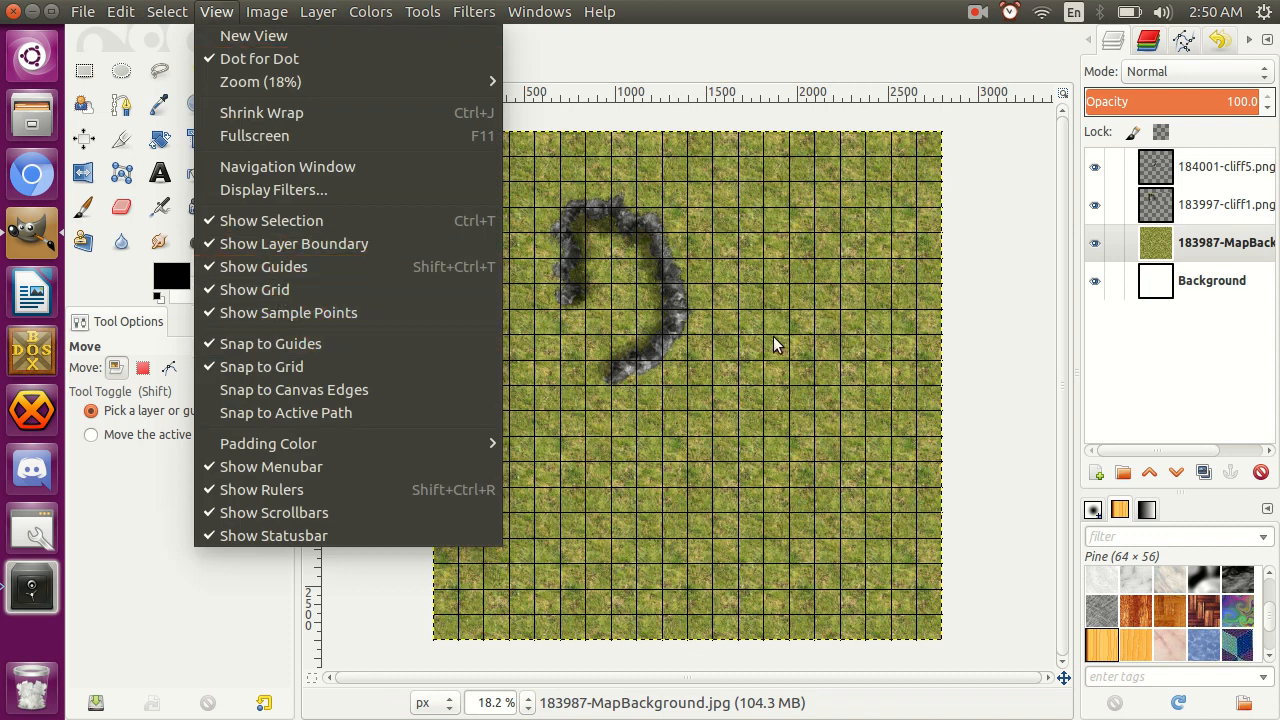
{"action": "left_click", "coordinate": [1010, 292]}
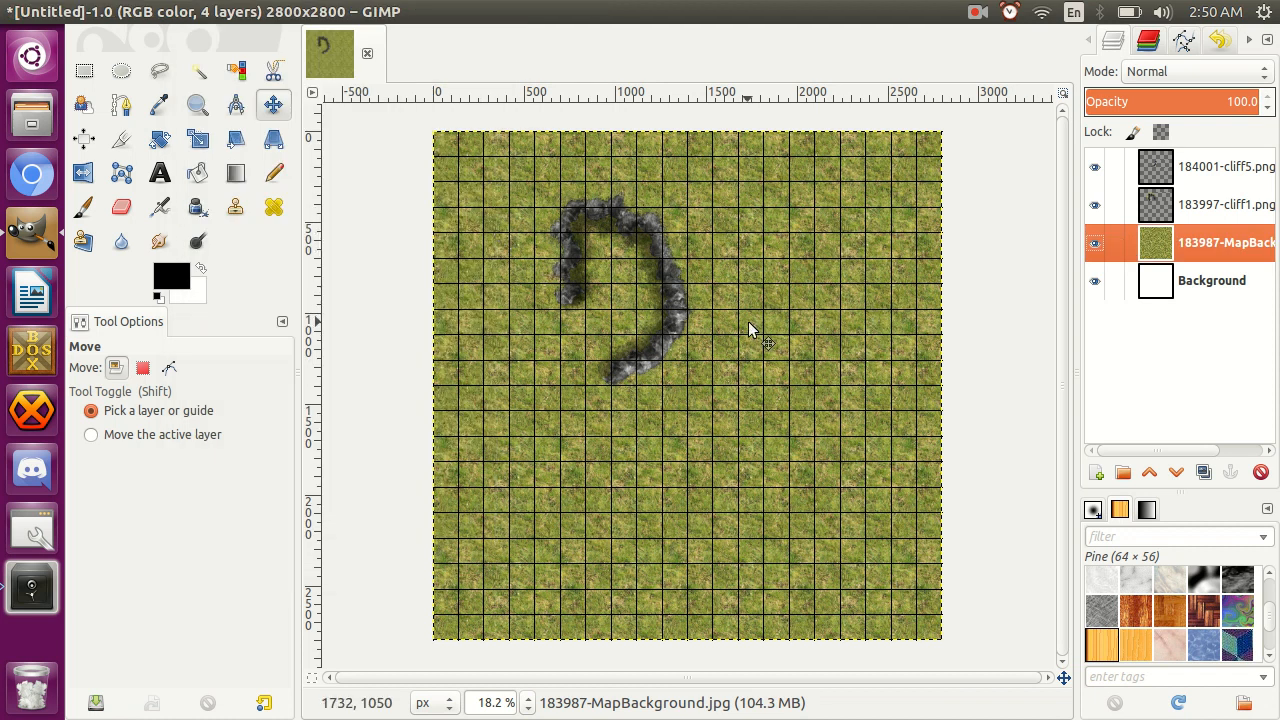
{"action": "key", "text": "ctrl+o"}
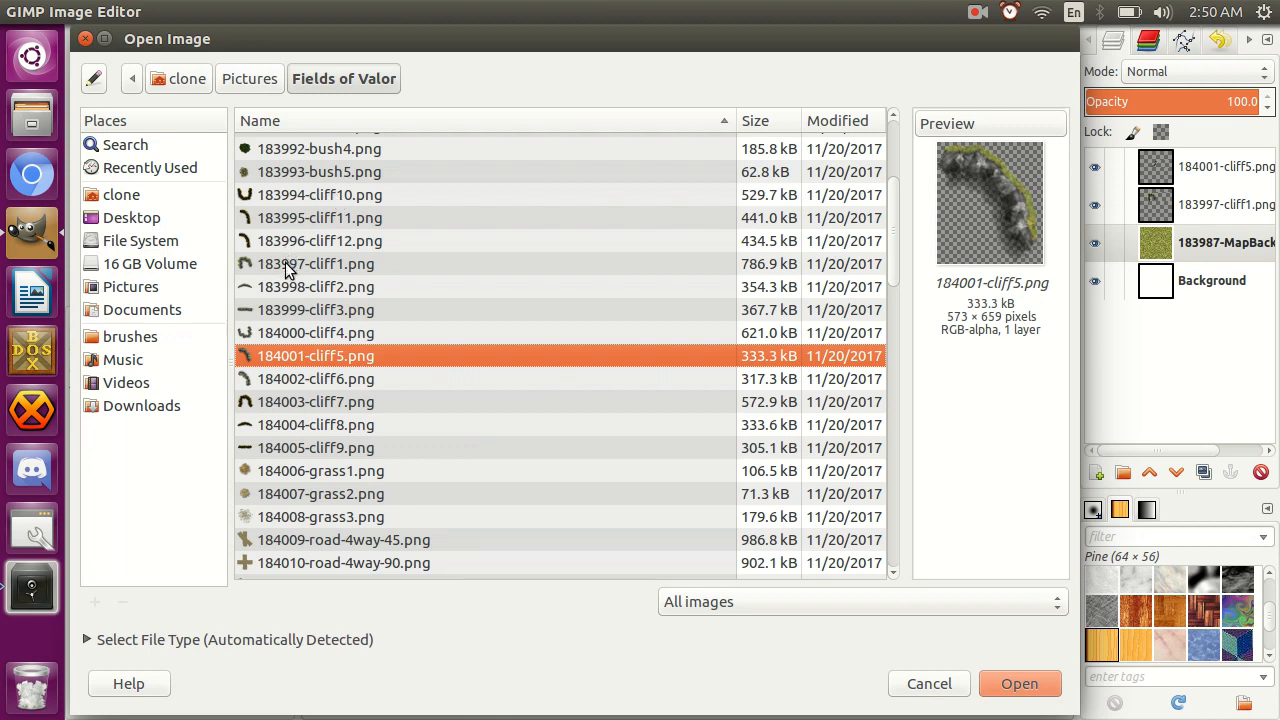
{"action": "left_click", "coordinate": [284, 380]}
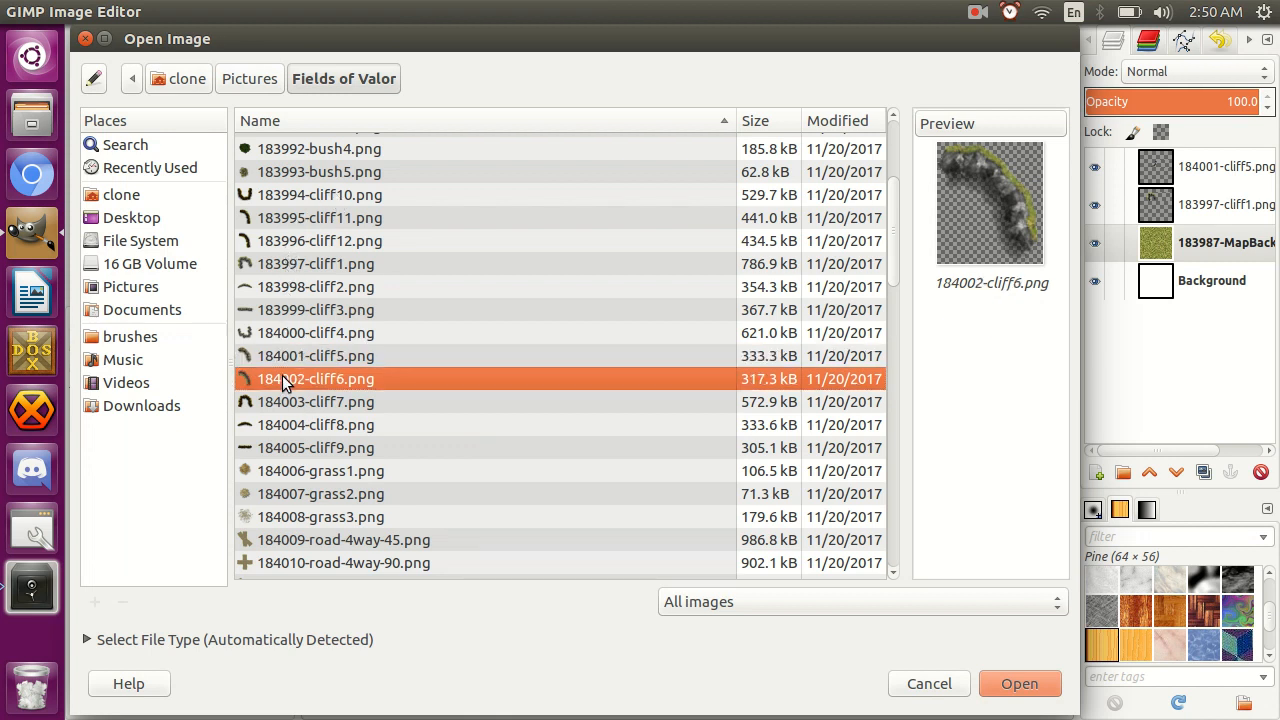
{"action": "double_click", "coordinate": [282, 375]}
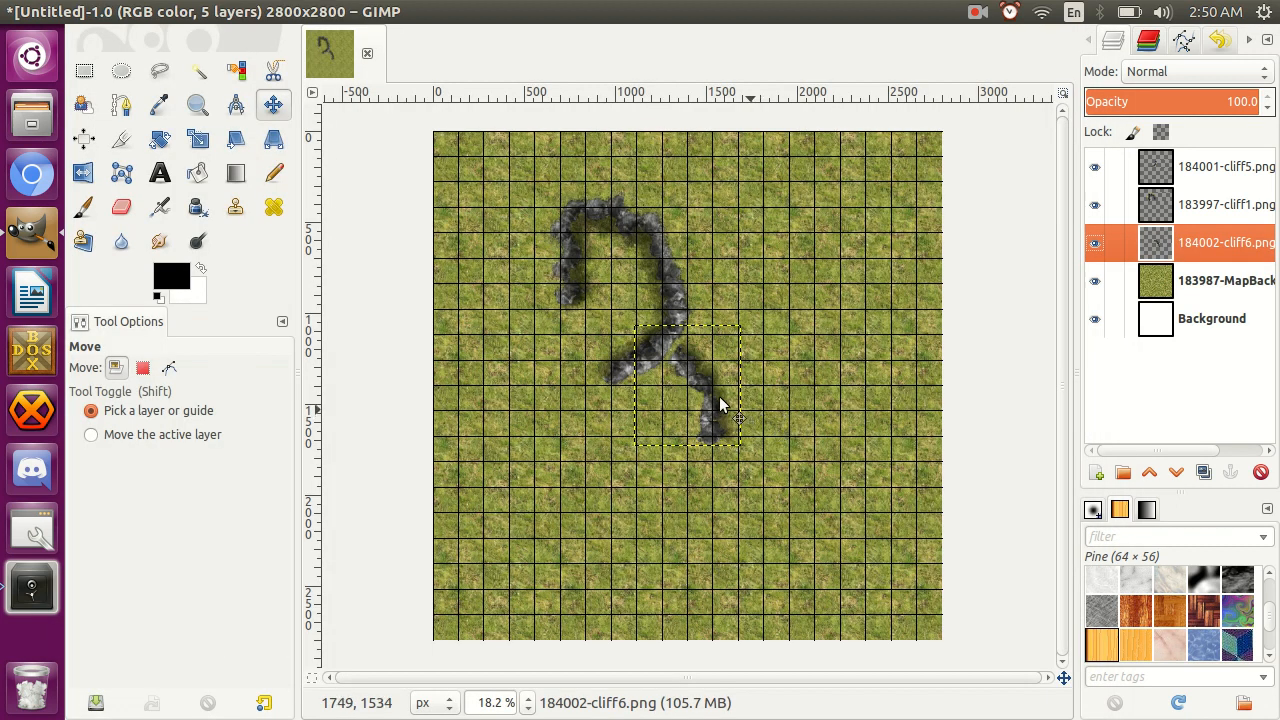
Step: Select the 183997-cliff1 and 184001-cliff5 layers in turn to view their boundaries
{"action": "right_click", "coordinate": [700, 400]}
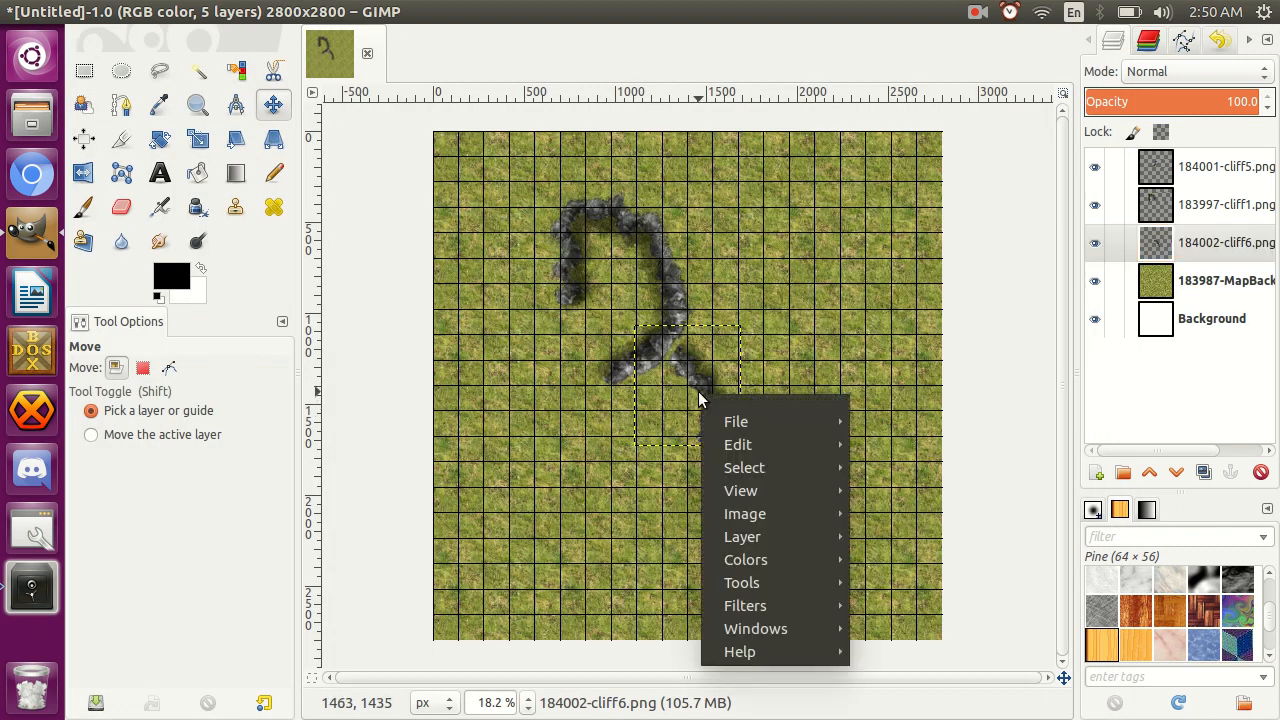
{"action": "mouse_move", "coordinate": [759, 535]}
{"action": "left_click", "coordinate": [1217, 223]}
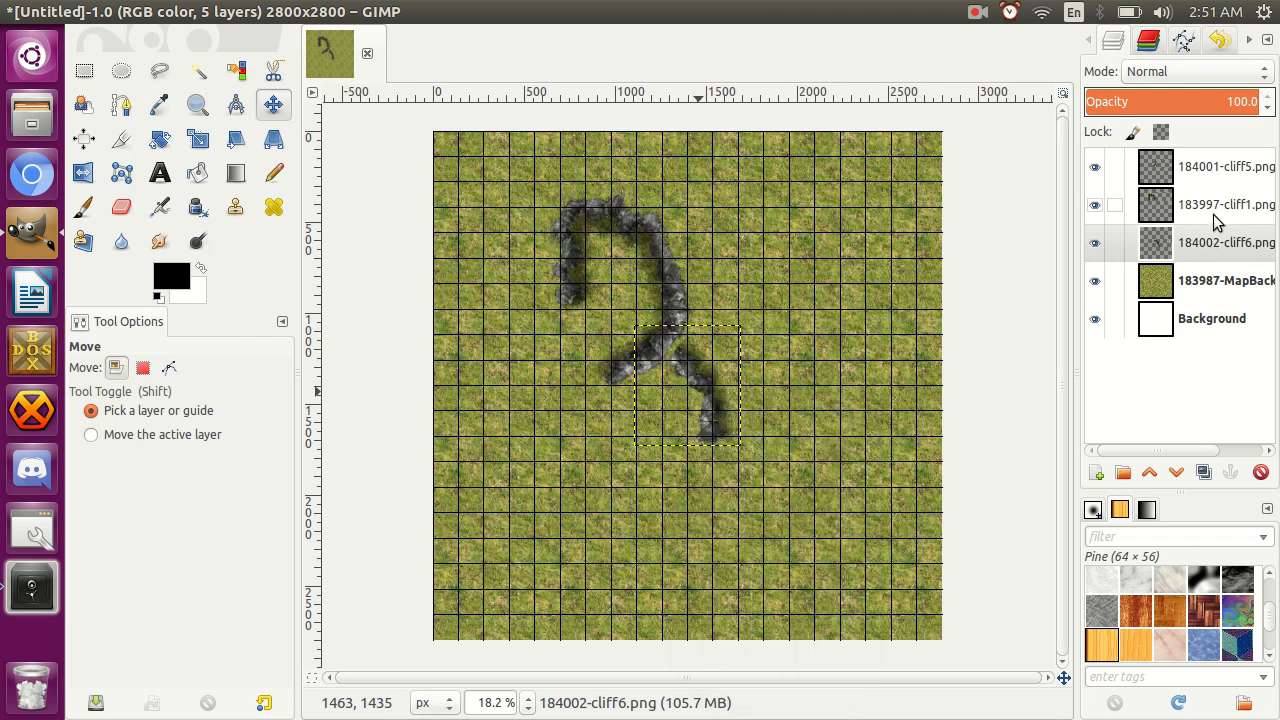
{"action": "left_click", "coordinate": [1215, 214]}
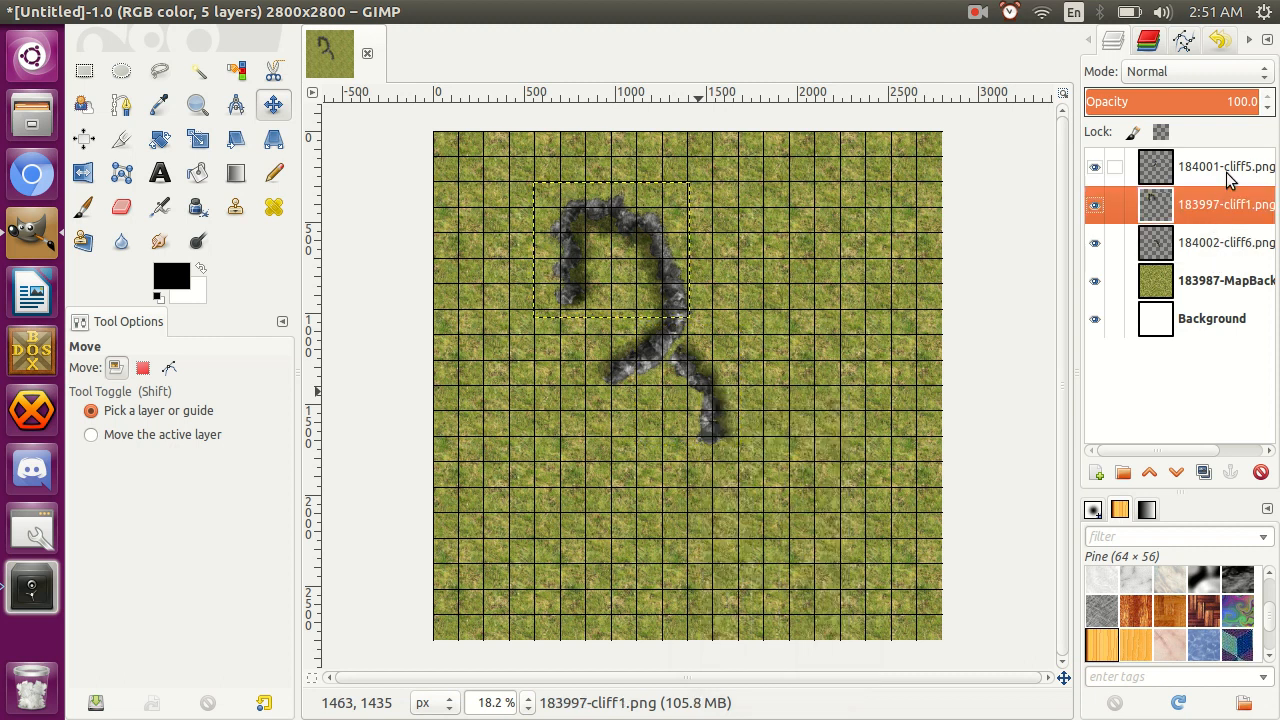
{"action": "left_click", "coordinate": [1226, 172]}
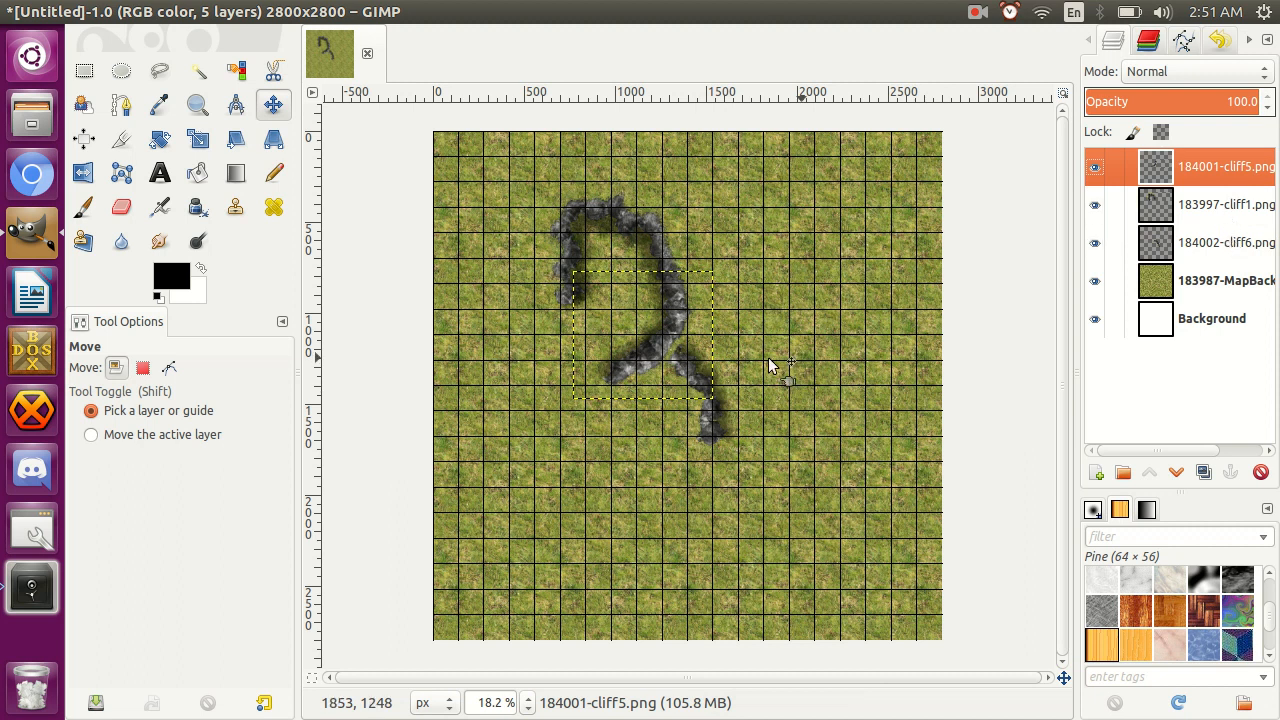
Step: Move the cliff6 piece about two grid squares right and raise its layer above 183997-cliff1
{"action": "left_click", "coordinate": [701, 428]}
{"action": "mouse_move", "coordinate": [701, 427]}
{"action": "left_mouse_down"}
{"action": "mouse_move", "coordinate": [663, 407]}
{"action": "mouse_move", "coordinate": [763, 443]}
{"action": "left_mouse_up"}
{"action": "left_click", "coordinate": [1215, 167]}
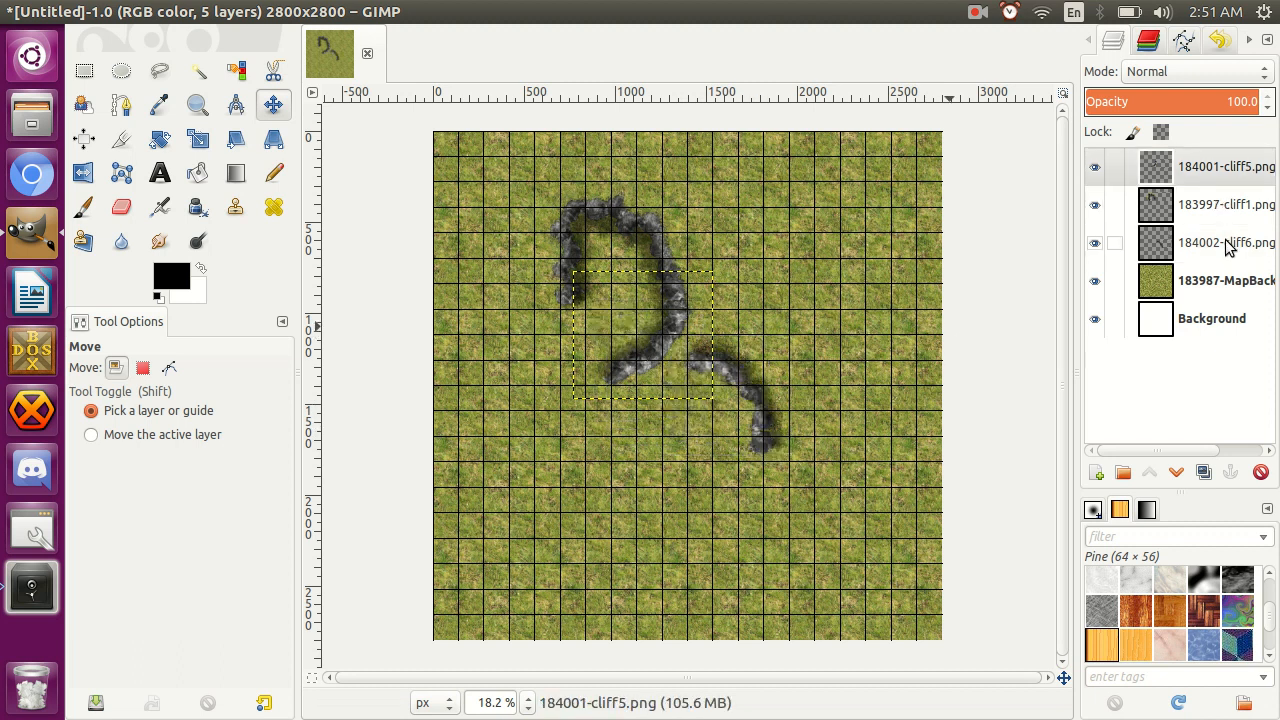
{"action": "left_click", "coordinate": [1228, 243]}
{"action": "left_click_drag", "start_coordinate": [1220, 203], "coordinate": [1220, 203]}
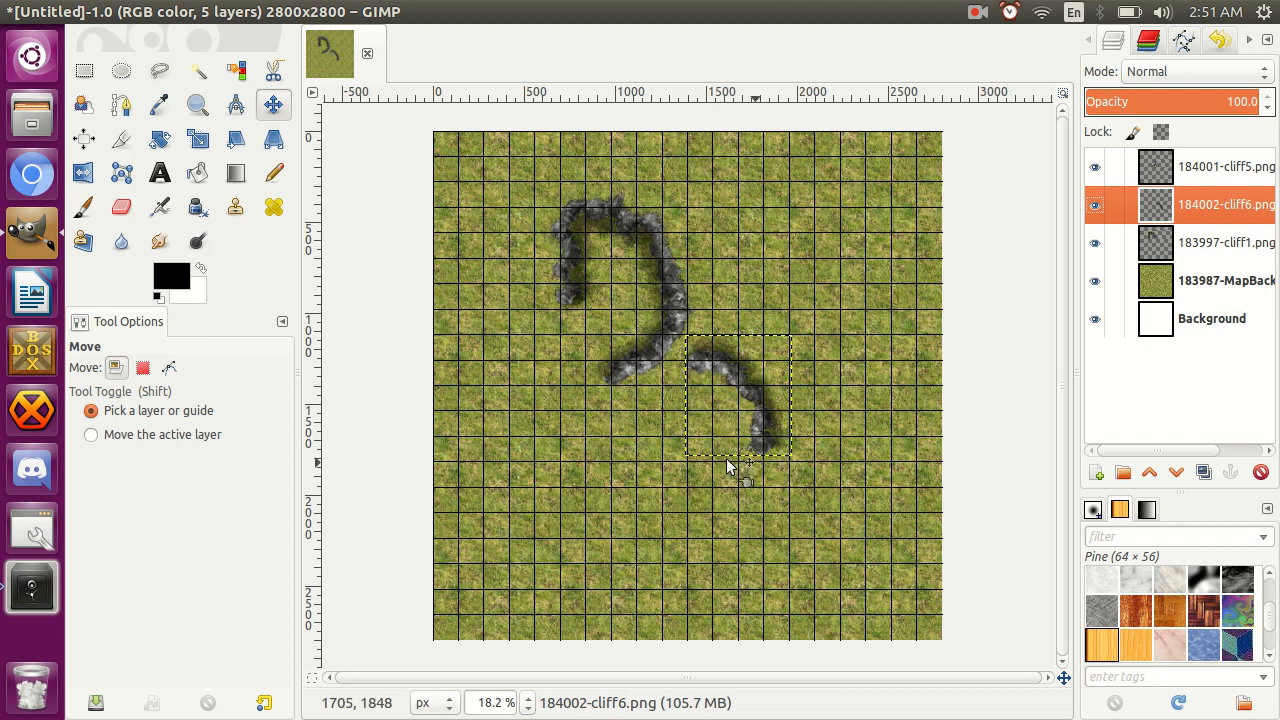
Step: Raise the cliff6 layer to the top of the stack and place it across the lower end of the cliff5 piece
{"action": "left_click_drag", "start_coordinate": [753, 410], "coordinate": [684, 358]}
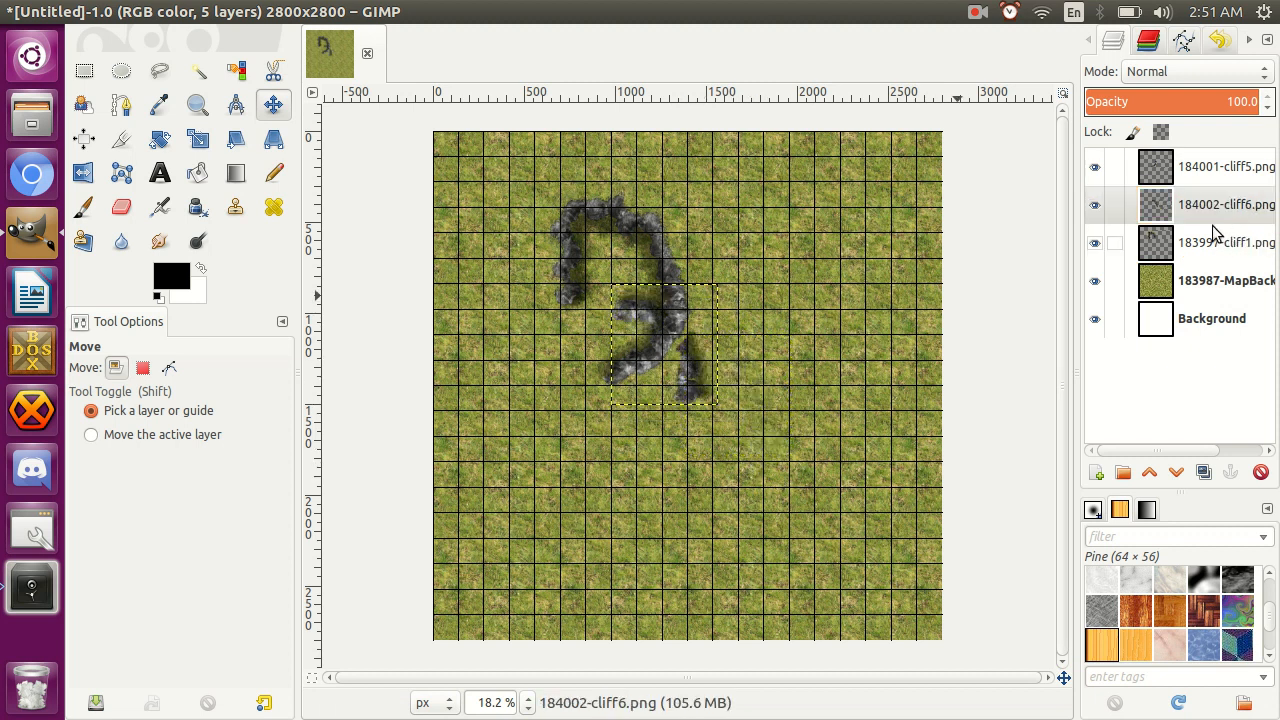
{"action": "left_click_drag", "start_coordinate": [1214, 206], "coordinate": [1202, 166]}
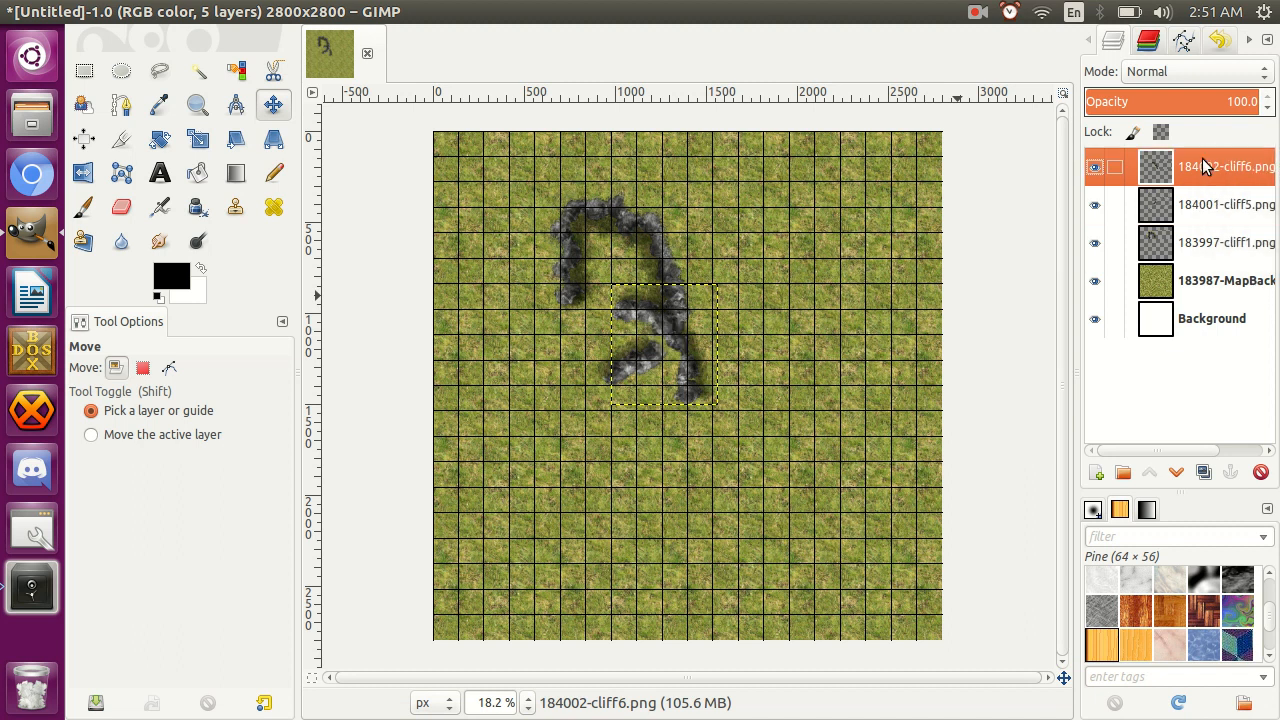
{"action": "left_click_drag", "start_coordinate": [688, 370], "coordinate": [703, 424]}
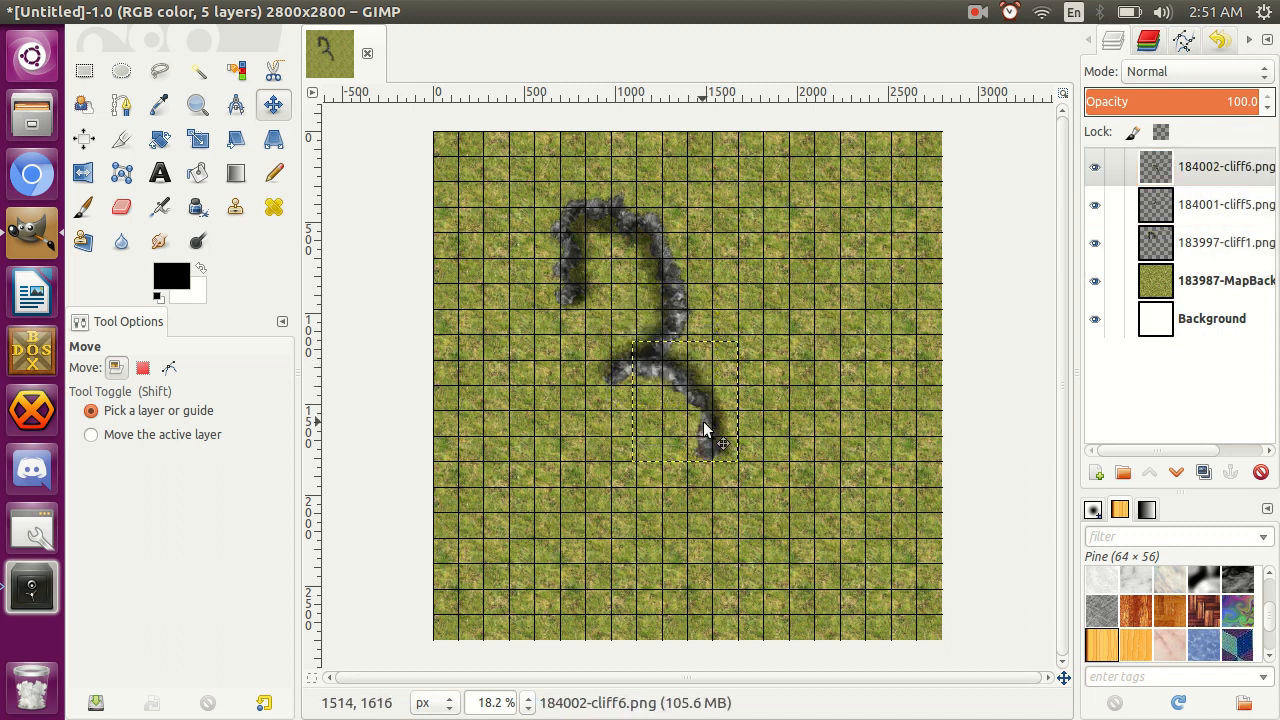
Step: Rotate the cliff6 layer by -133.40° and move it so it continues the lower-left end of the cliff5 piece
{"action": "key", "text": "shift+r"}
{"action": "left_click", "coordinate": [703, 421]}
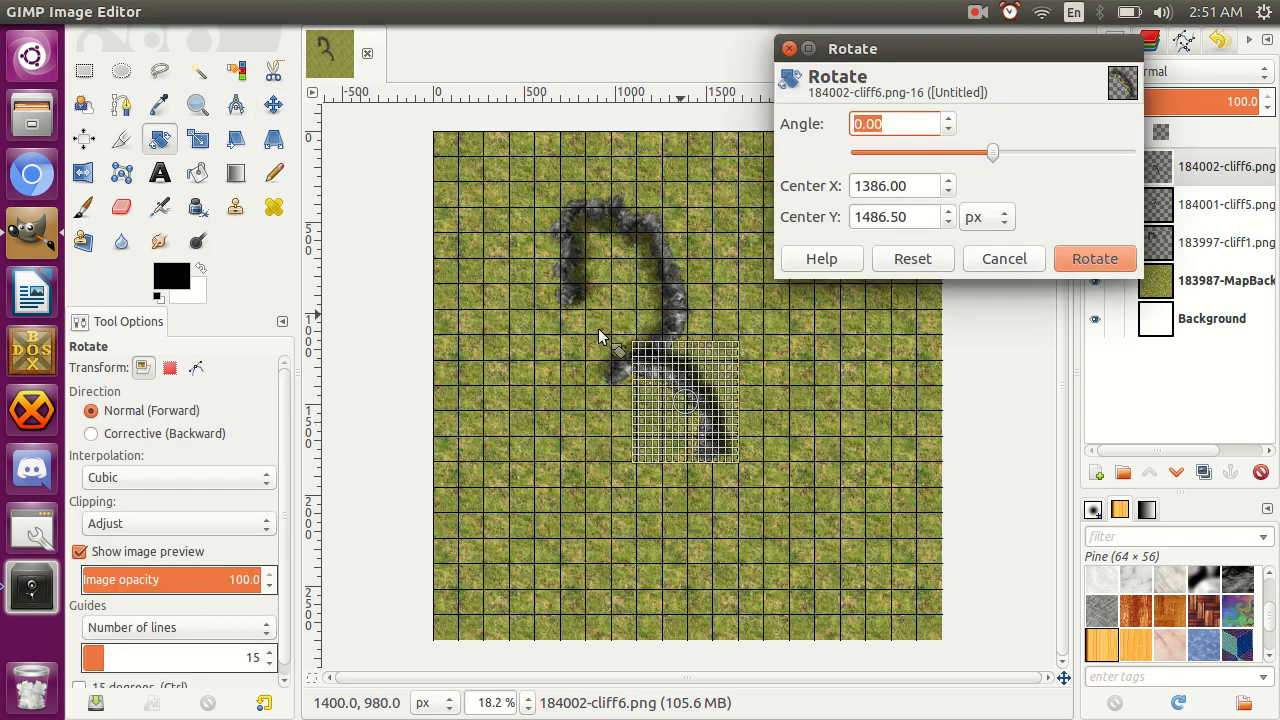
{"action": "left_click_drag", "start_coordinate": [634, 400], "coordinate": [695, 451]}
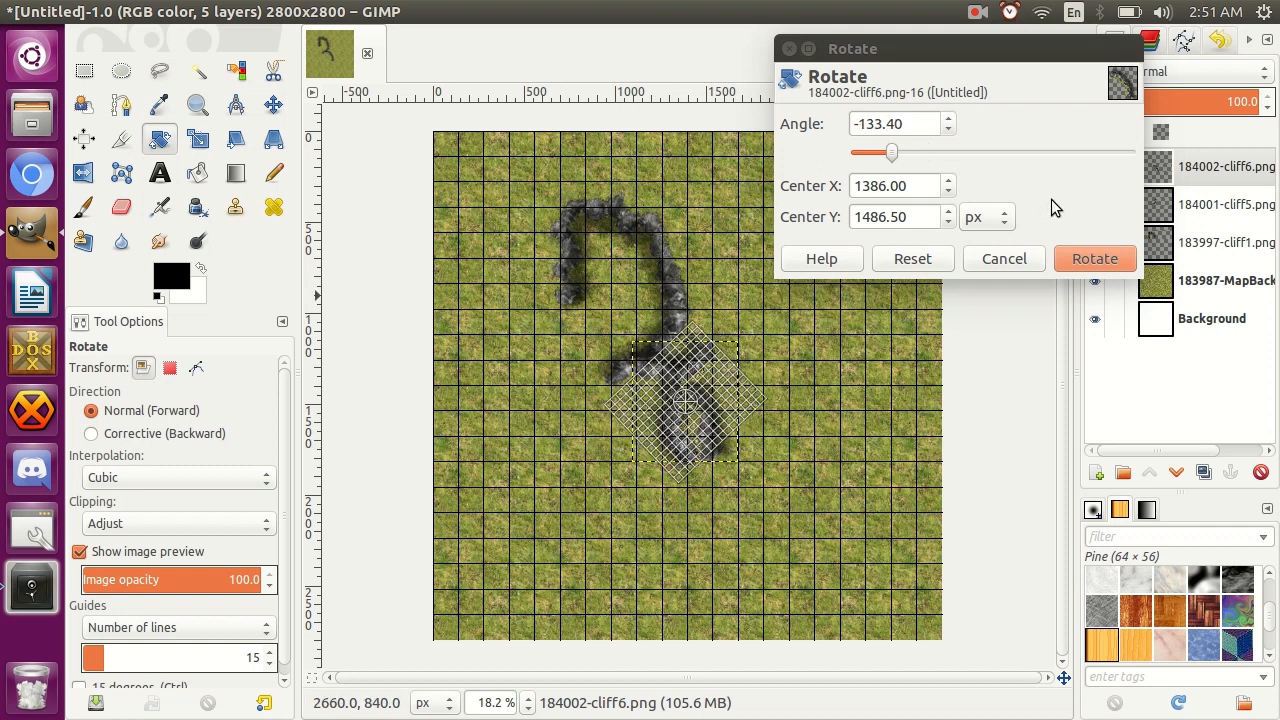
{"action": "left_click", "coordinate": [1094, 259]}
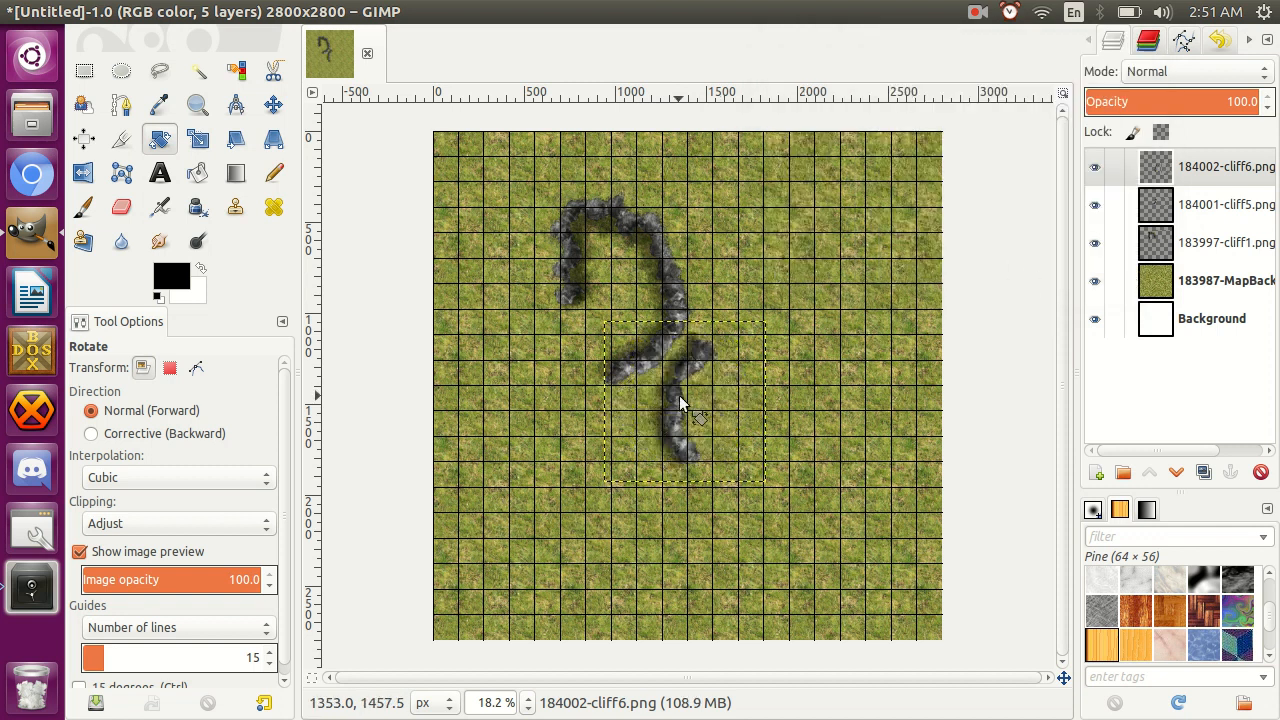
{"action": "key", "text": "m"}
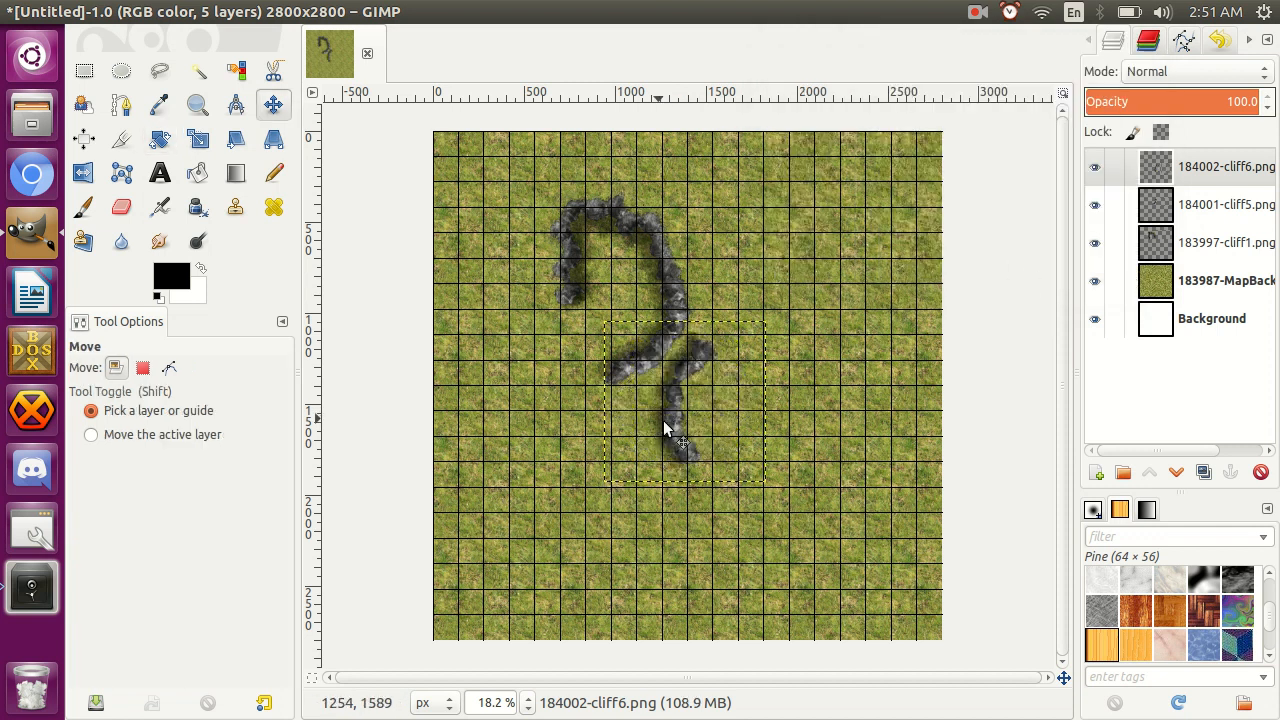
{"action": "mouse_move", "coordinate": [668, 428]}
{"action": "left_mouse_down"}
{"action": "mouse_move", "coordinate": [569, 438]}
{"action": "mouse_move", "coordinate": [571, 457]}
{"action": "mouse_move", "coordinate": [571, 440]}
{"action": "mouse_move", "coordinate": [586, 452]}
{"action": "mouse_move", "coordinate": [680, 443]}
{"action": "left_mouse_up"}
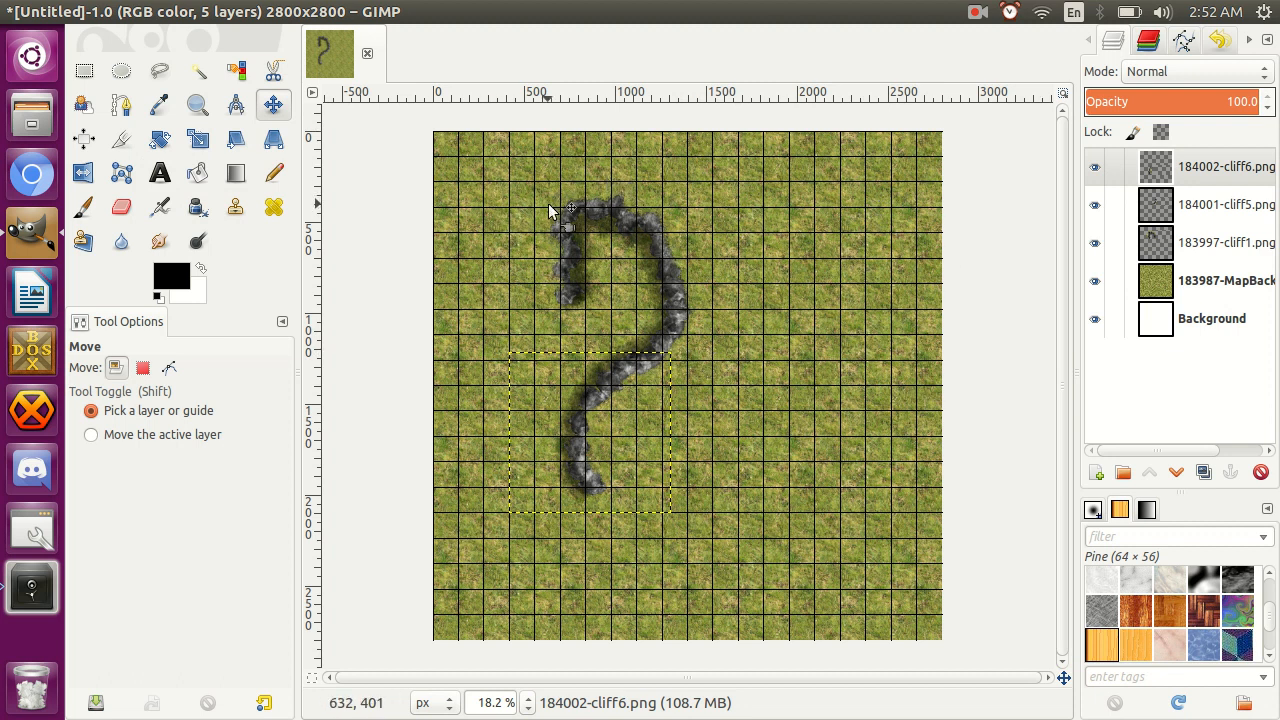
Step: Zoom in on the first cliff and its junction with the cliff5 piece to examine the overlap
{"action": "key", "text": "z"}
{"action": "left_click_drag", "start_coordinate": [497, 179], "coordinate": [750, 354]}
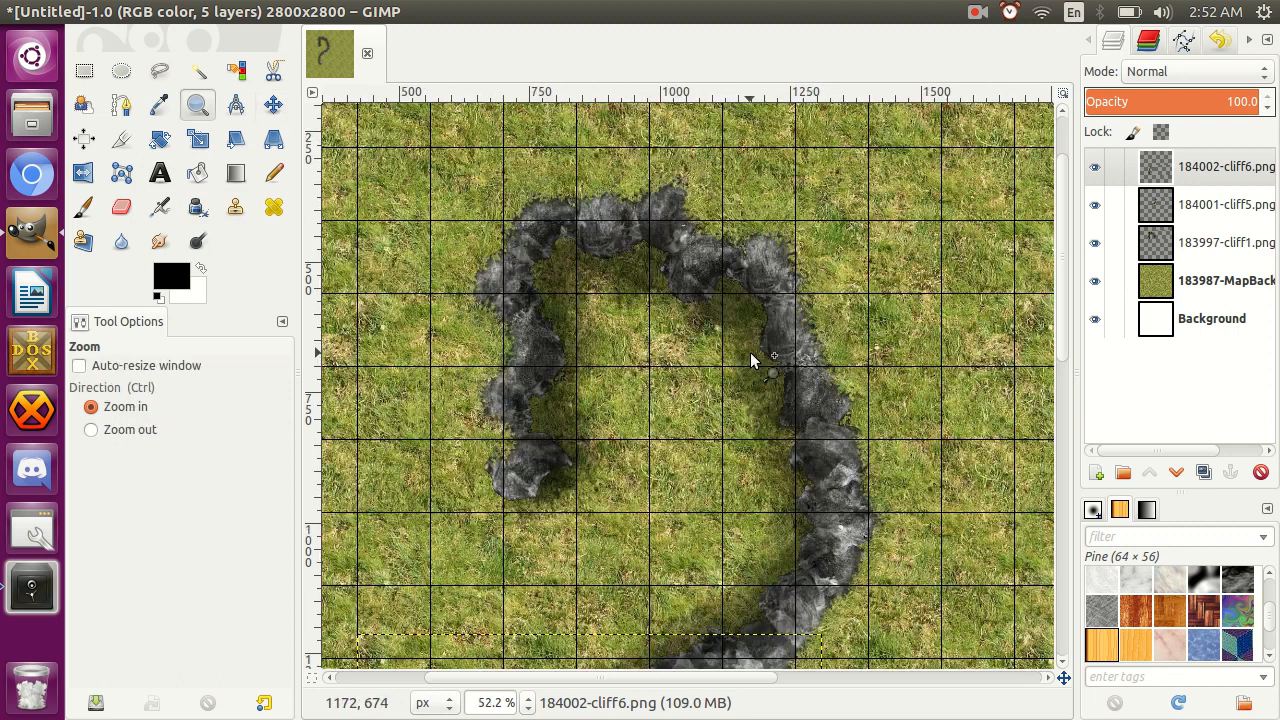
Step: Examine the joined cliff line from the first cliff down to the free end of the cliff6 piece, including the surrounding grass
{"action": "scroll", "coordinate": [672, 268], "scroll_direction": "down", "scroll_amount": 6}
{"action": "scroll", "coordinate": [672, 268], "scroll_direction": "left", "scroll_amount": 1}
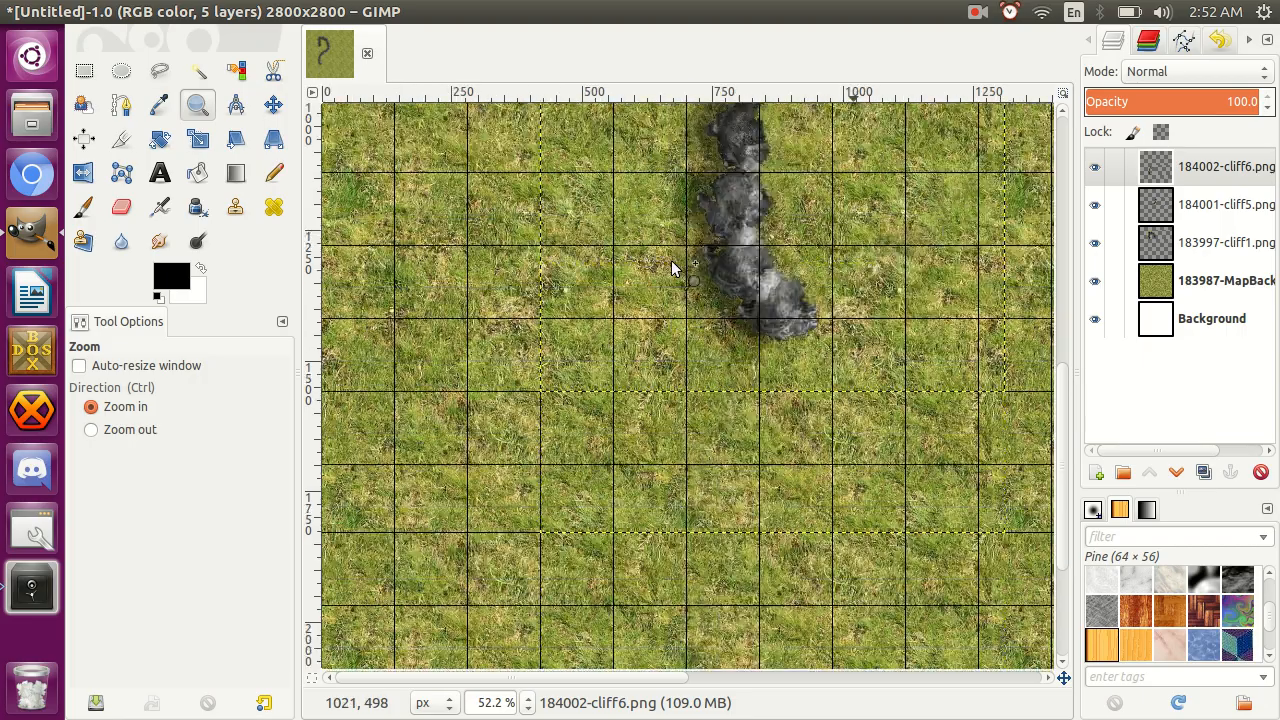
{"action": "scroll", "coordinate": [672, 268], "scroll_direction": "up", "scroll_amount": 5}
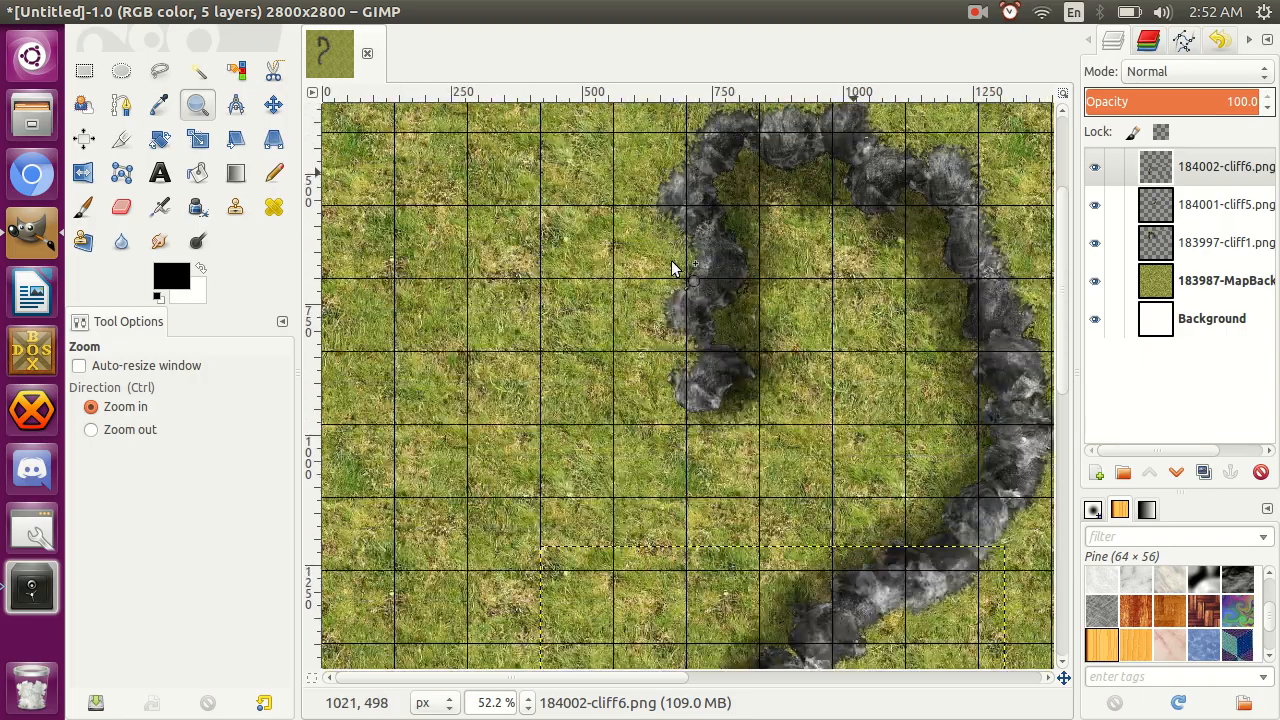
{"action": "scroll", "coordinate": [671, 267], "scroll_direction": "right", "scroll_amount": 2}
{"action": "scroll", "coordinate": [671, 267], "scroll_direction": "left", "scroll_amount": 1}
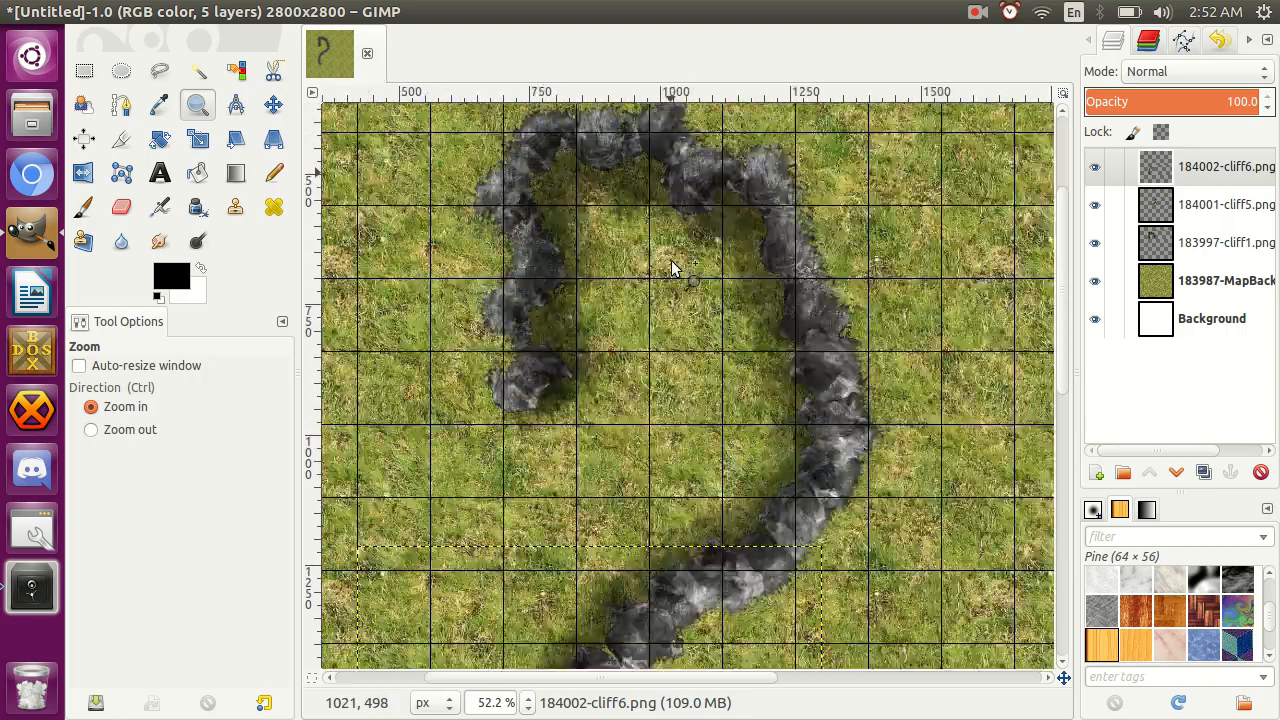
{"action": "scroll", "coordinate": [671, 267], "scroll_direction": "up", "scroll_amount": 2}
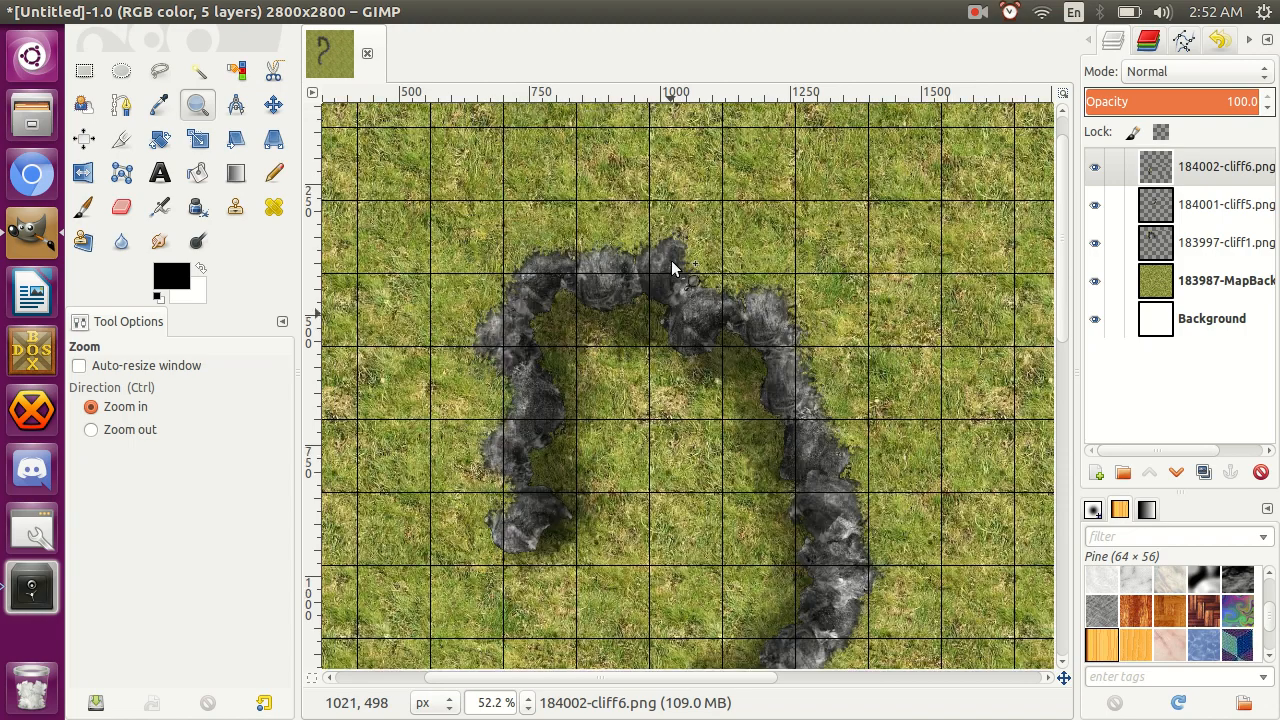
{"action": "scroll", "coordinate": [671, 267], "scroll_direction": "left", "scroll_amount": 2}
{"action": "scroll", "coordinate": [671, 260], "scroll_direction": "down", "scroll_amount": 3}
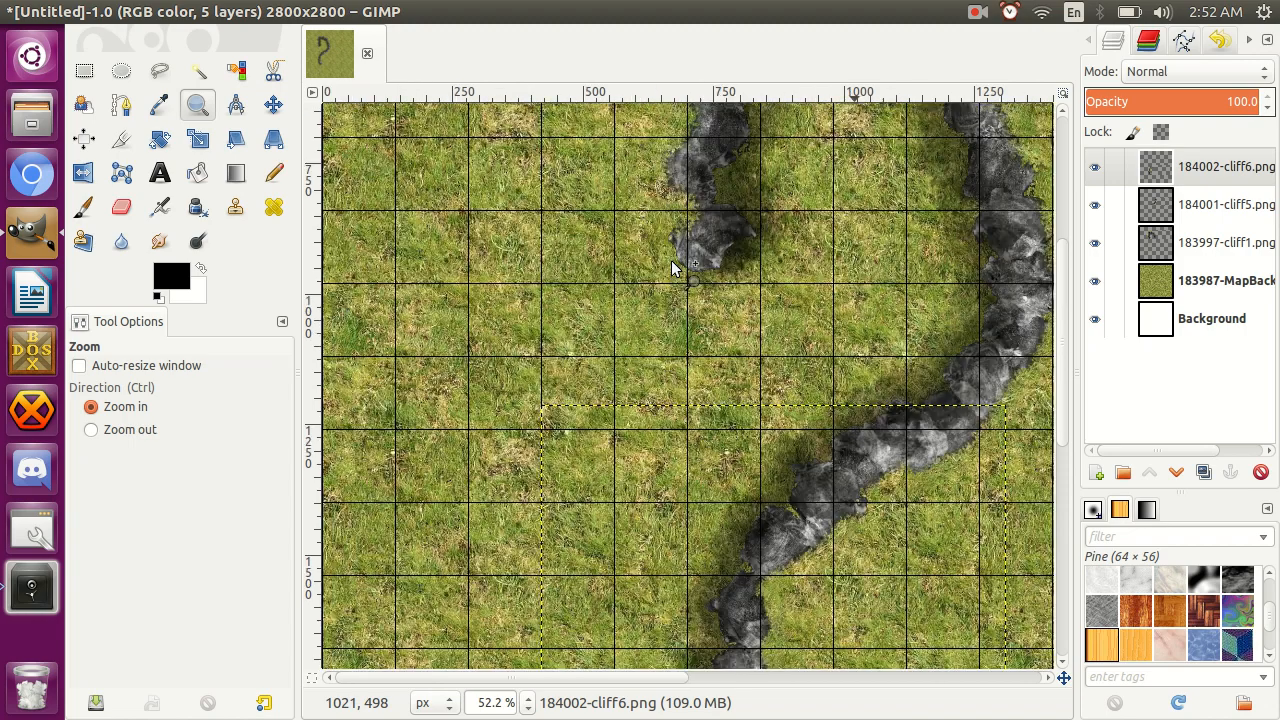
{"action": "scroll", "coordinate": [671, 260], "scroll_direction": "down", "scroll_amount": 3}
{"action": "scroll", "coordinate": [671, 260], "scroll_direction": "right", "scroll_amount": 1}
{"action": "scroll", "coordinate": [671, 260], "scroll_direction": "up", "scroll_amount": 10}
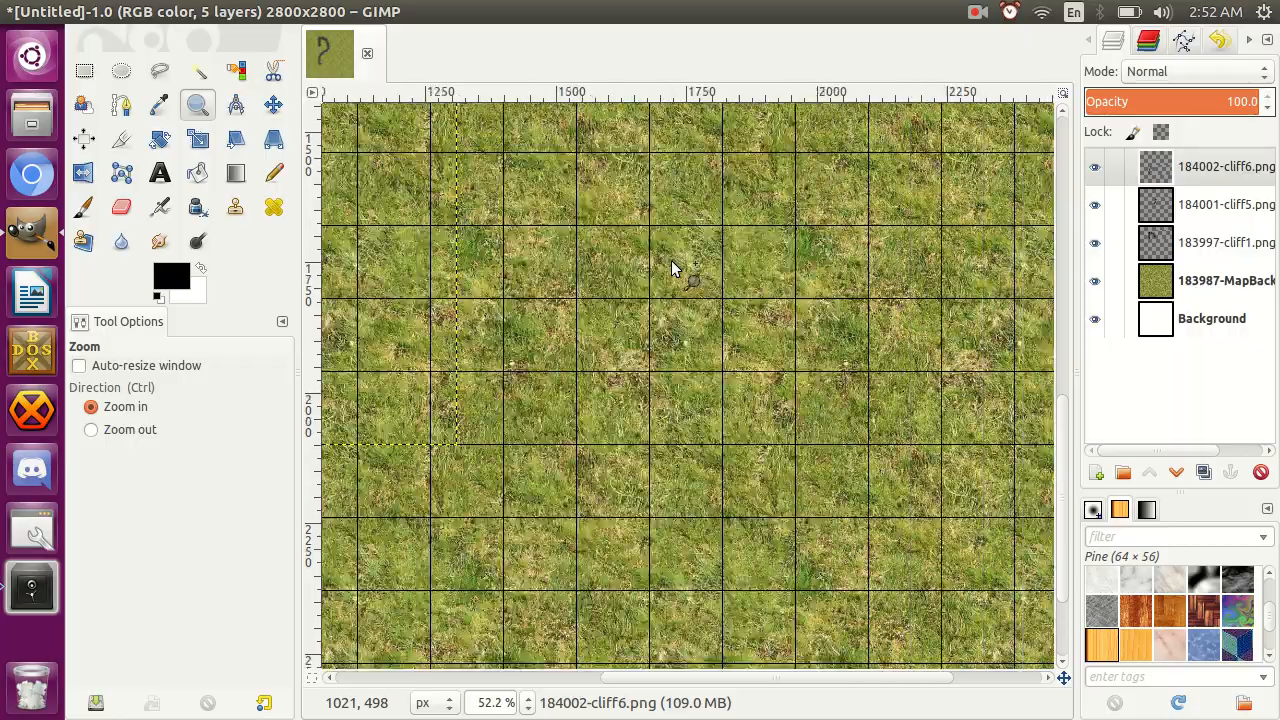
{"action": "scroll", "coordinate": [671, 260], "scroll_direction": "left", "scroll_amount": 4}
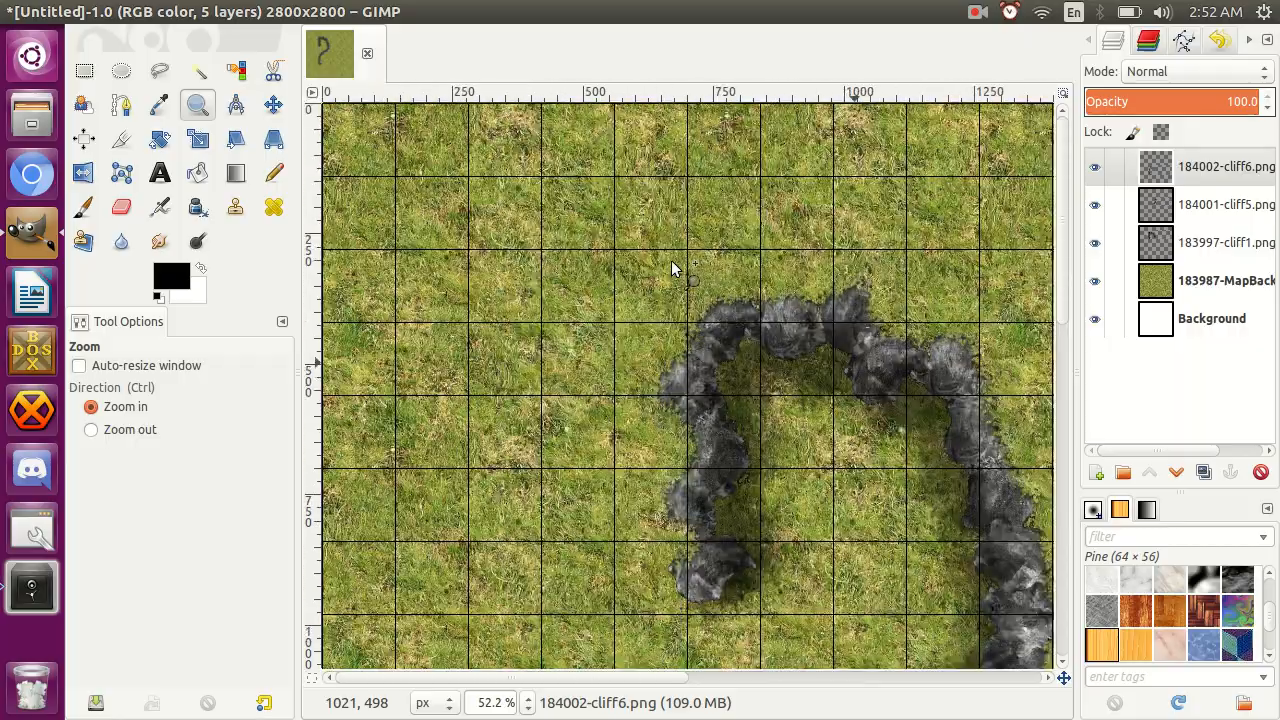
{"action": "scroll", "coordinate": [671, 268], "scroll_direction": "down", "scroll_amount": 15}
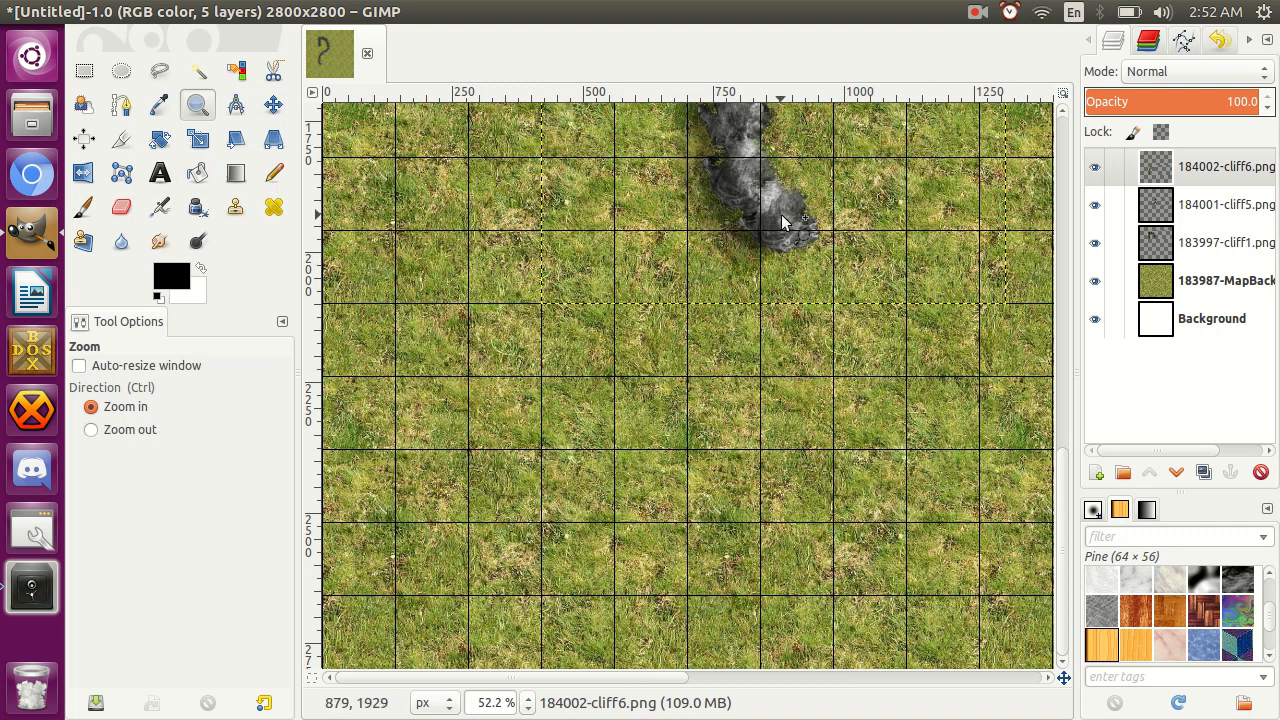
{"action": "scroll", "coordinate": [783, 222], "scroll_direction": "up", "scroll_amount": 12}
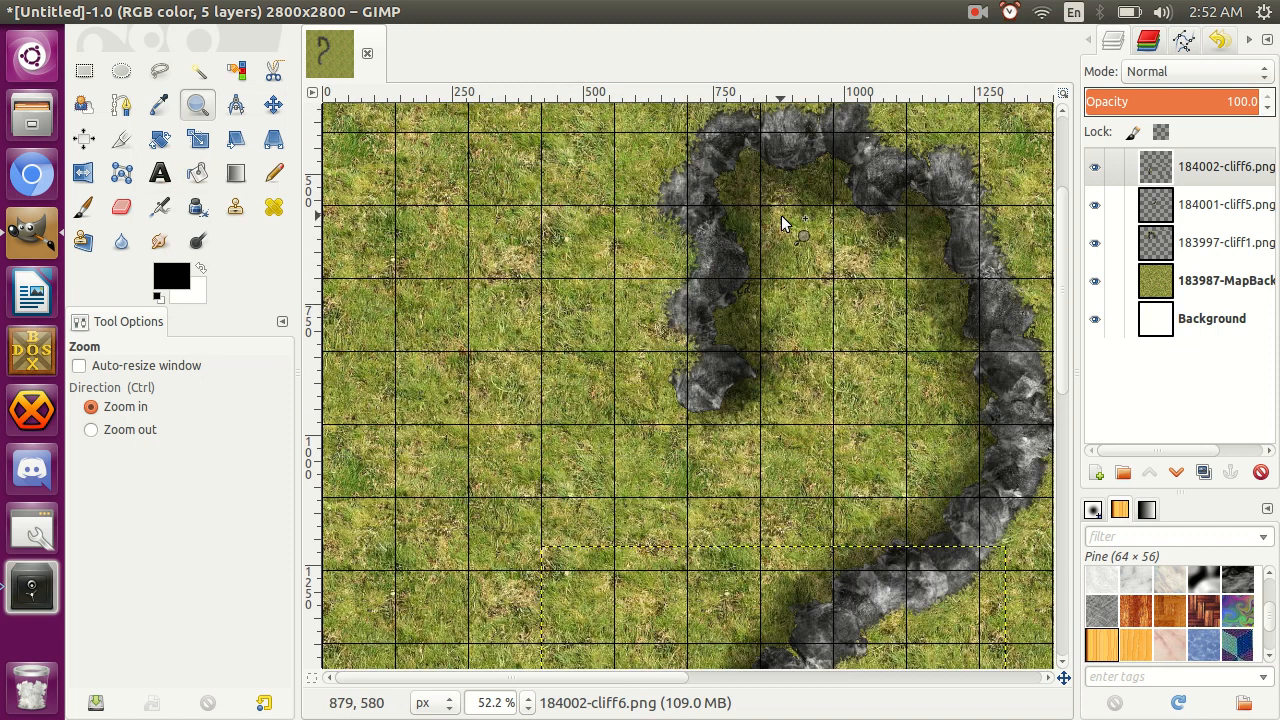
{"action": "scroll", "coordinate": [781, 222], "scroll_direction": "up", "scroll_amount": 1}
{"action": "scroll", "coordinate": [781, 222], "scroll_direction": "right", "scroll_amount": 3}
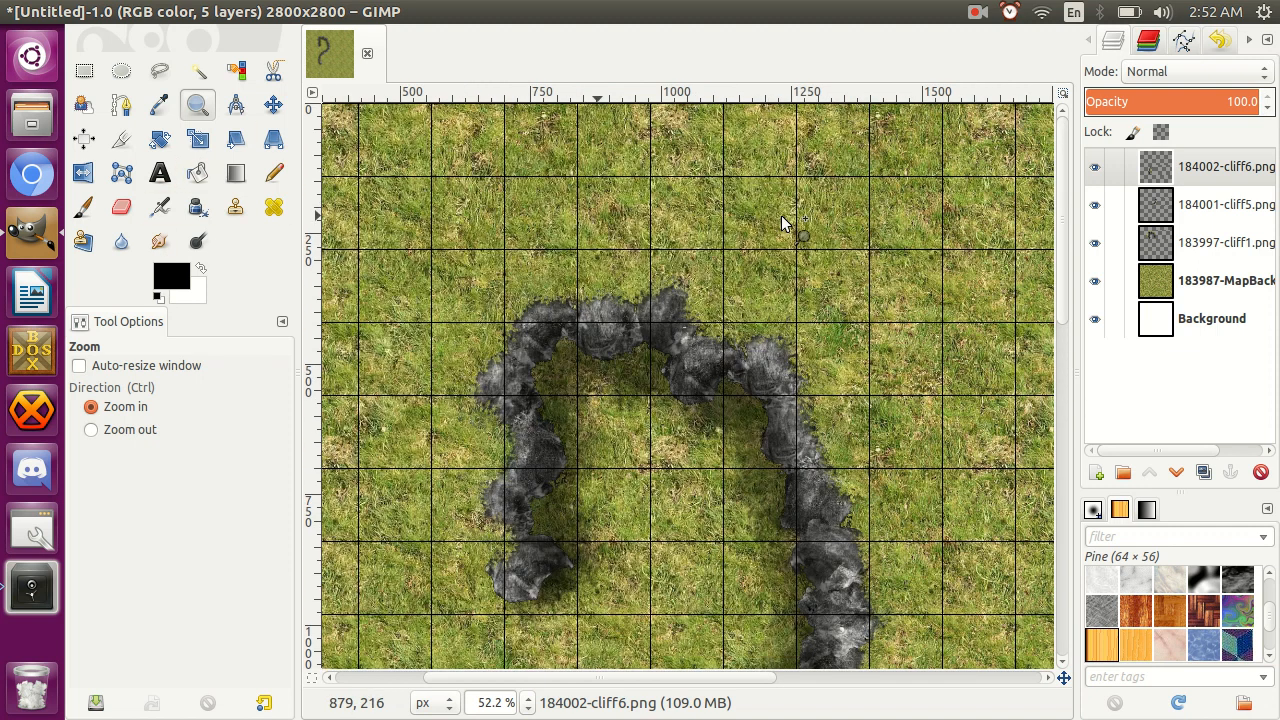
{"action": "scroll", "coordinate": [781, 215], "scroll_direction": "down", "scroll_amount": 5}
{"action": "scroll", "coordinate": [781, 215], "scroll_direction": "right", "scroll_amount": 3}
{"action": "scroll", "coordinate": [781, 215], "scroll_direction": "up", "scroll_amount": 3}
{"action": "scroll", "coordinate": [781, 215], "scroll_direction": "left", "scroll_amount": 5}
{"action": "scroll", "coordinate": [781, 217], "scroll_direction": "down", "scroll_amount": 4}
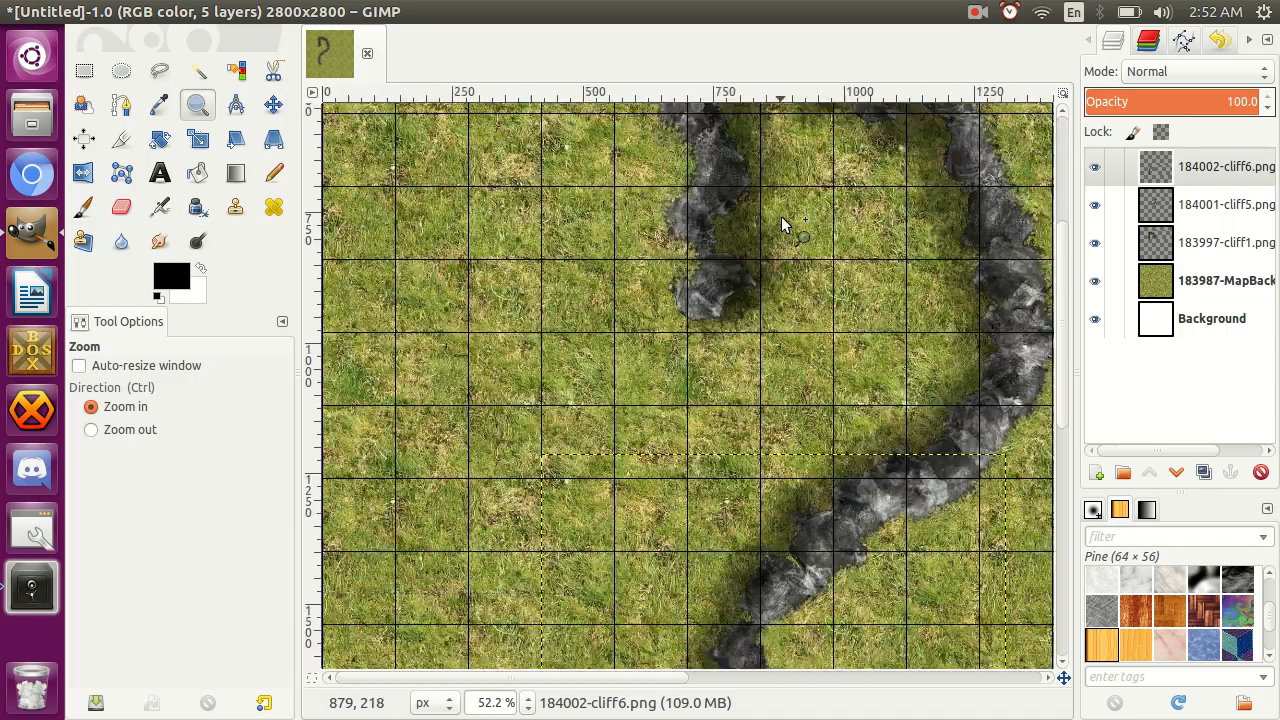
{"action": "scroll", "coordinate": [781, 218], "scroll_direction": "up", "scroll_amount": 4}
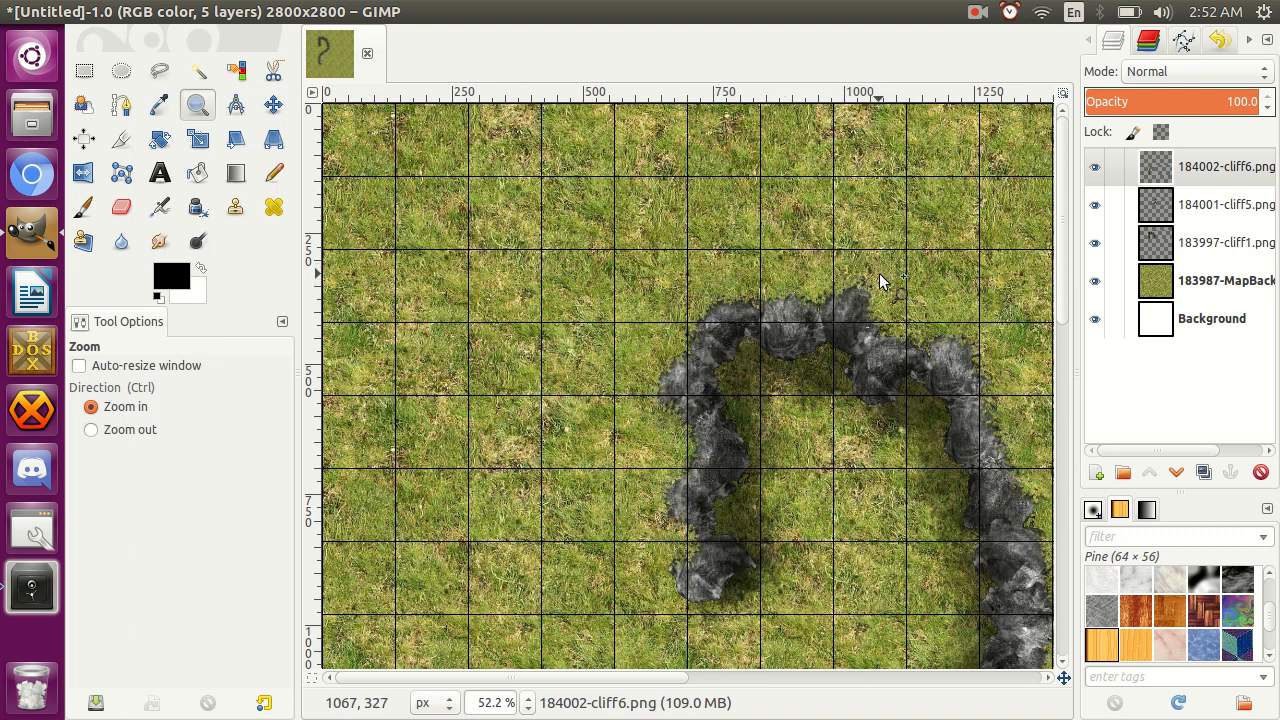
Step: Zoom out to 18.2% to examine the overall shape of the cliff line on the whole map
{"action": "key", "text": "ctrl"}
{"action": "scroll", "coordinate": [879, 273], "scroll_direction": "down", "scroll_amount": 5}
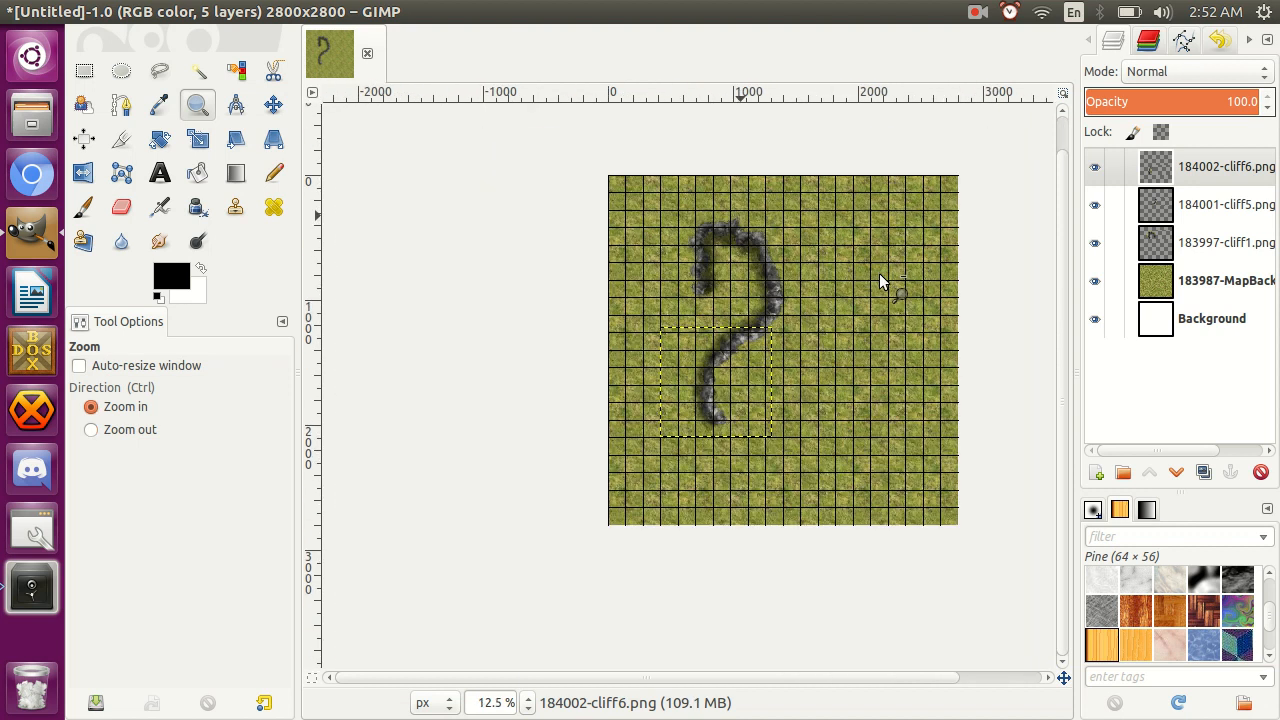
{"action": "scroll", "coordinate": [879, 273], "scroll_direction": "up", "scroll_amount": 1}
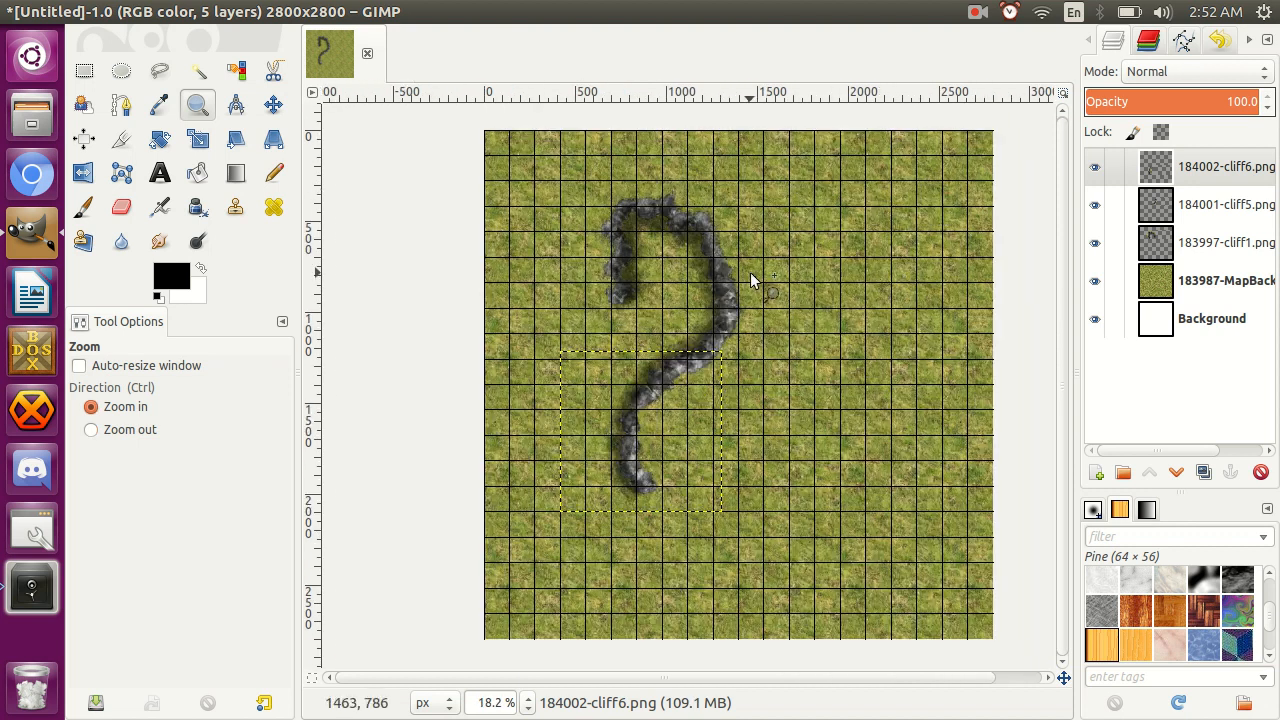
{"action": "left_click", "coordinate": [975, 14]}
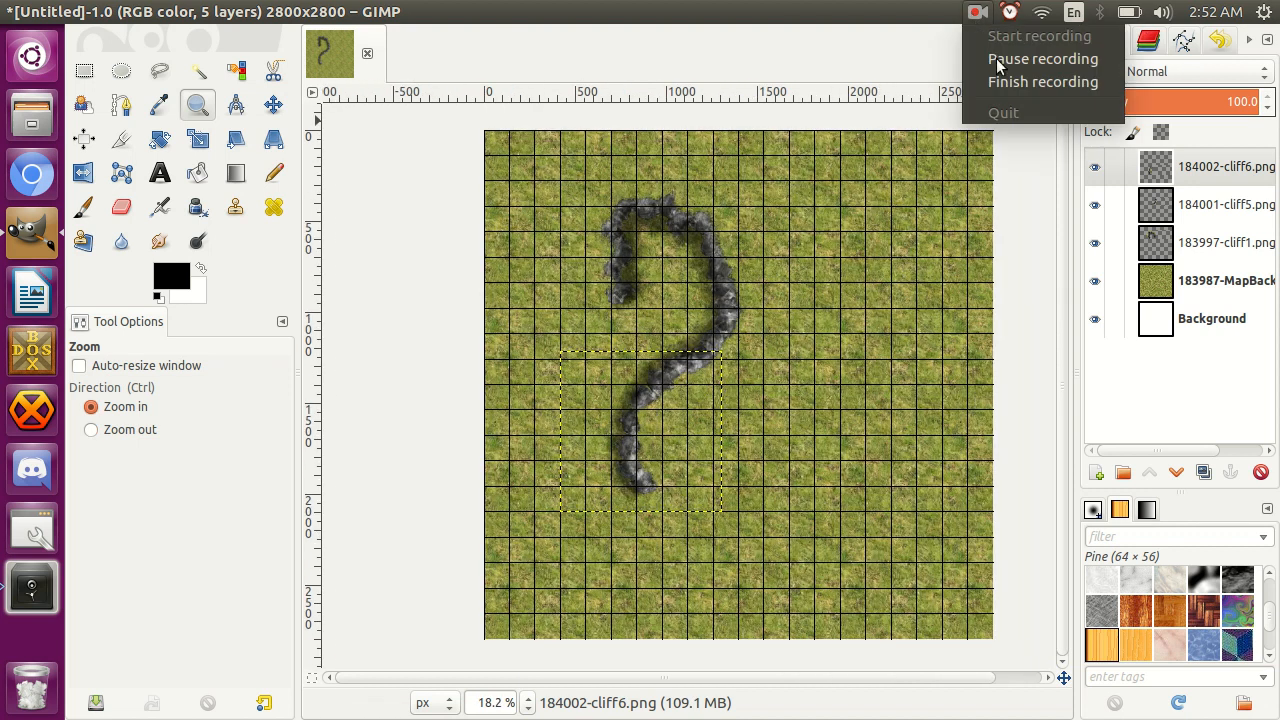